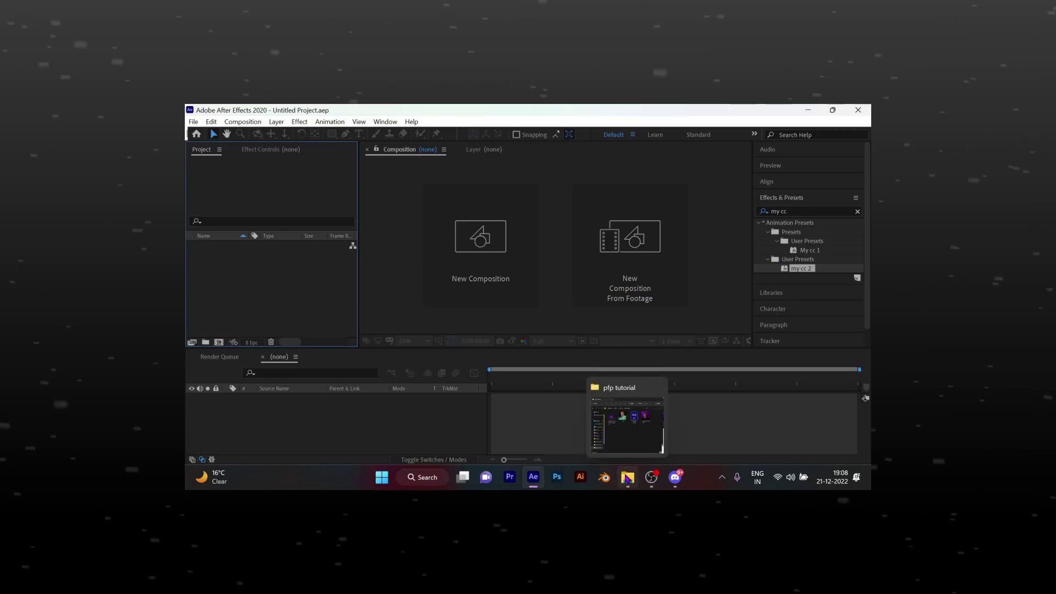
Import the max image from the pfp tutorial folder into the project
{"action": "left_click", "coordinate": [626, 440]}
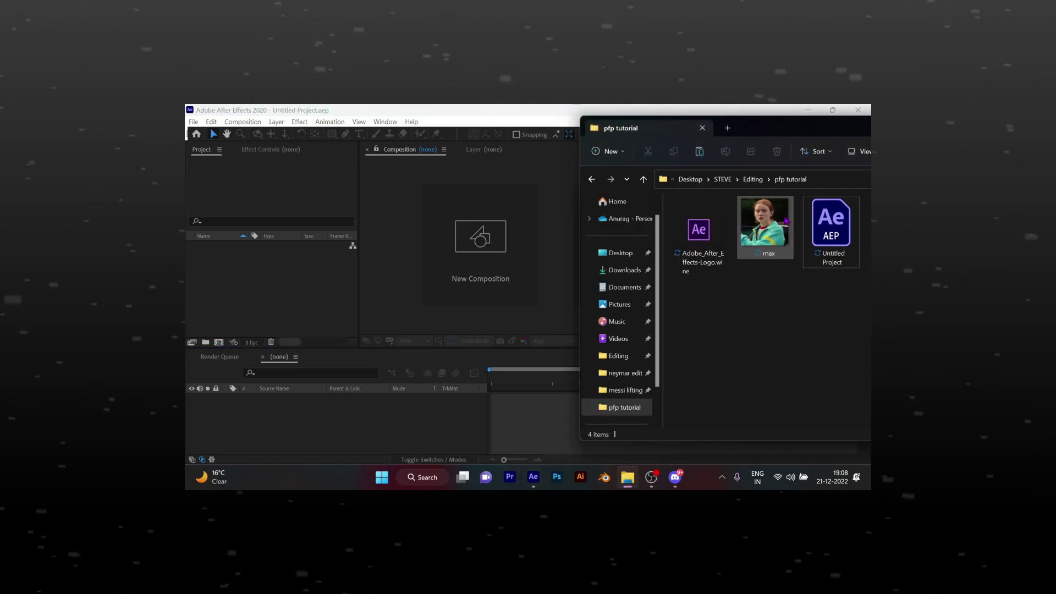
{"action": "left_click_drag", "start_coordinate": [765, 229], "coordinate": [236, 284]}
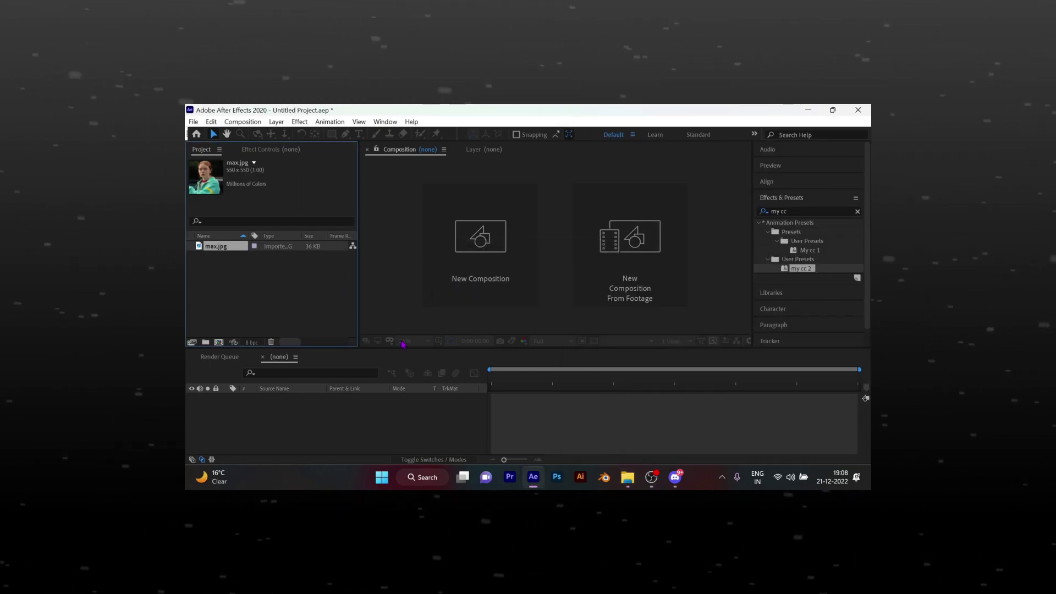
Create a new 1000 x 1000 px composition at 60 fps with a duration of 0:00:19:02
{"action": "left_click", "coordinate": [584, 420]}
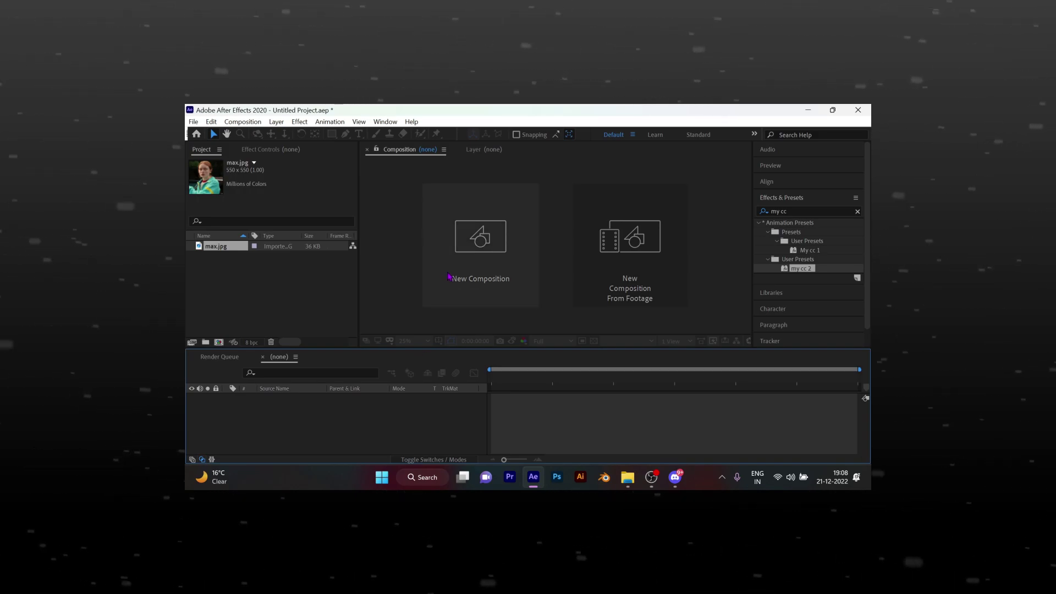
{"action": "left_click", "coordinate": [447, 236]}
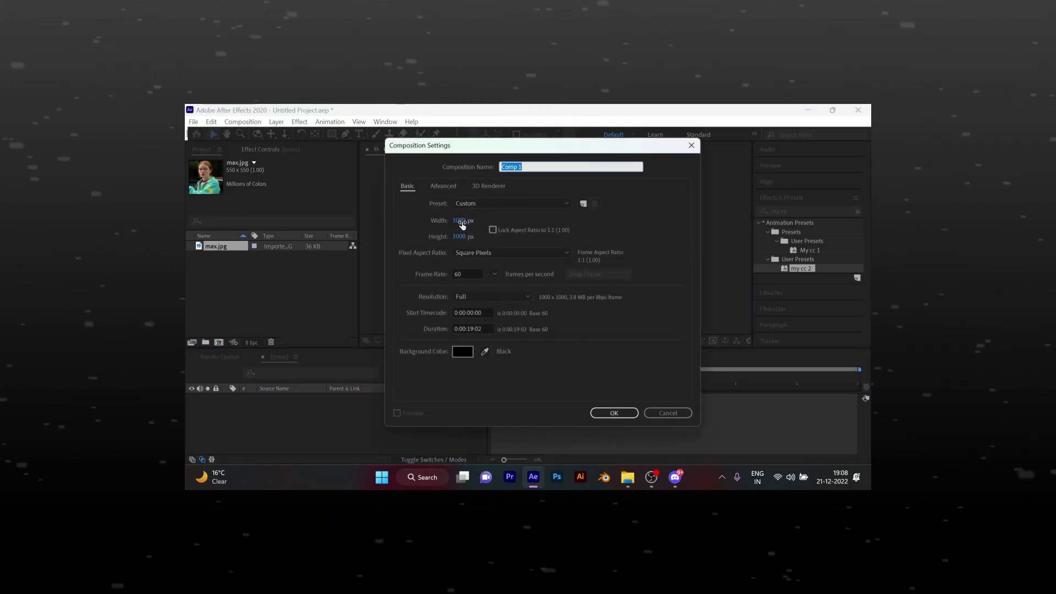
{"action": "left_click", "coordinate": [614, 413]}
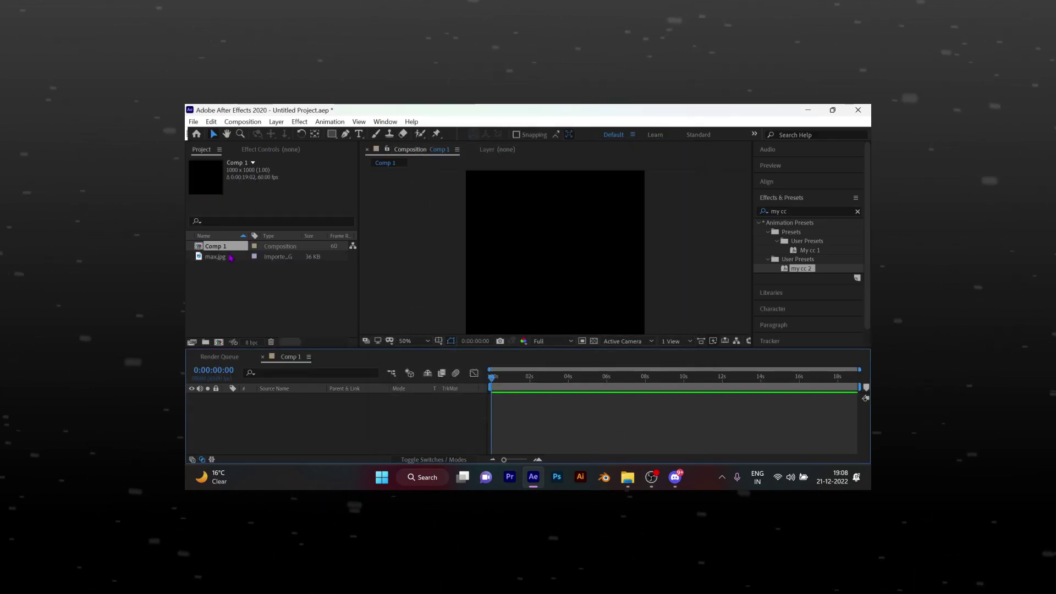
Add max.jpg to the composition as a layer
{"action": "left_click", "coordinate": [217, 256]}
{"action": "key", "text": "space"}
{"action": "key", "text": "ctrl+slash"}
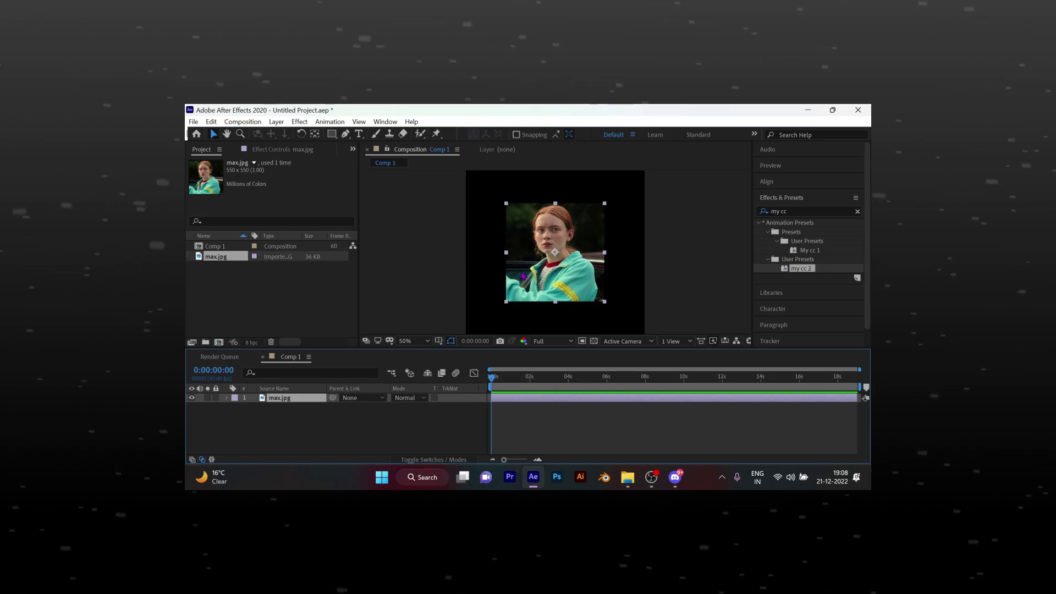
Scale the max.jpg layer up uniformly until the image extends past the composition frame
{"action": "left_click_drag", "start_coordinate": [408, 406], "coordinate": [455, 406]}
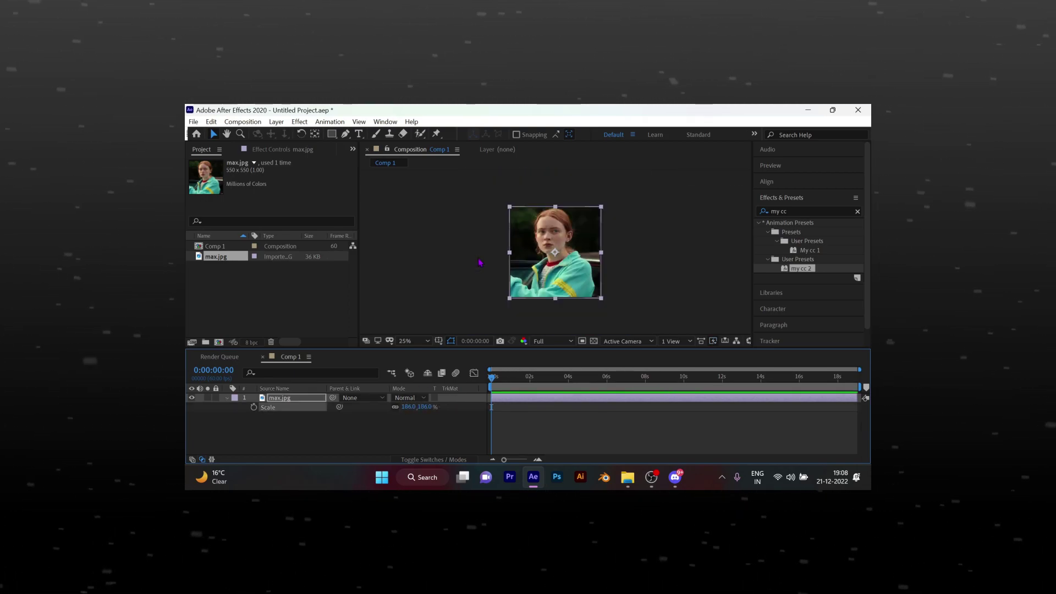
{"action": "left_click", "coordinate": [658, 267]}
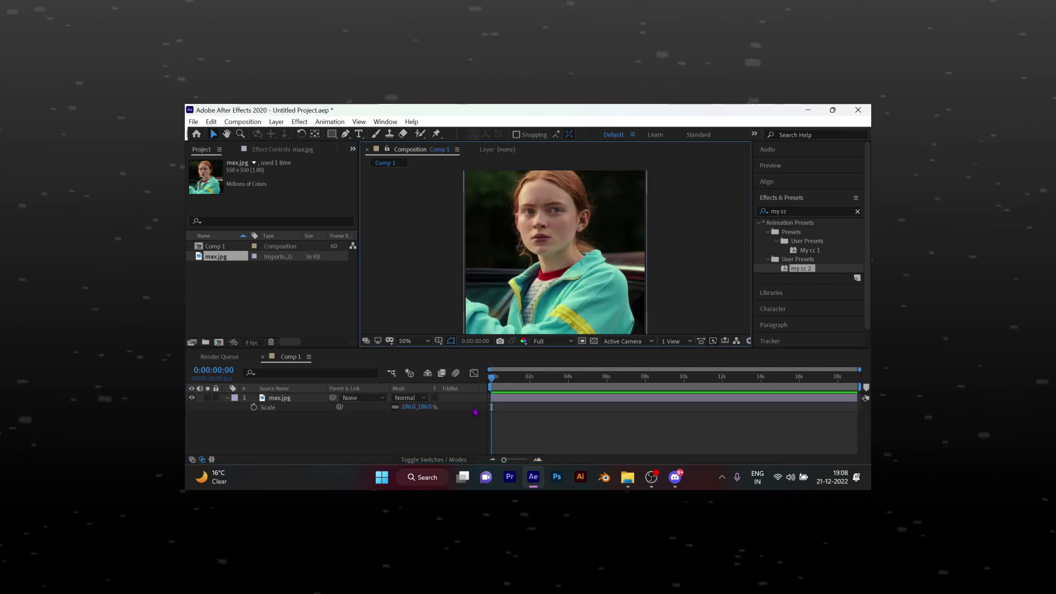
{"action": "left_click", "coordinate": [495, 401]}
{"action": "key", "text": "s"}
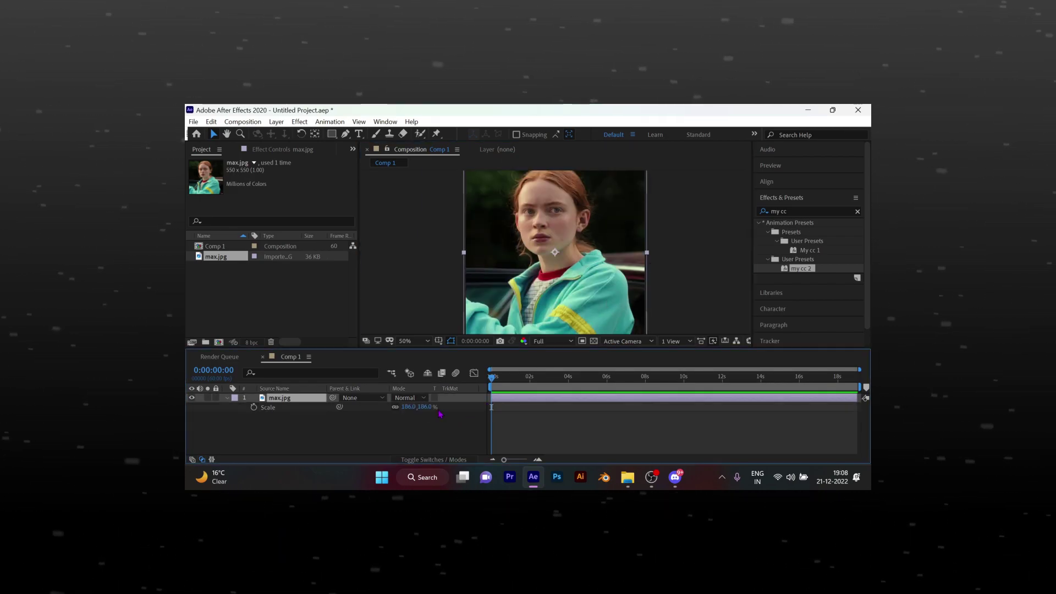
{"action": "mouse_move", "coordinate": [411, 407]}
{"action": "left_mouse_down"}
{"action": "mouse_move", "coordinate": [444, 405]}
{"action": "mouse_move", "coordinate": [389, 407]}
{"action": "left_mouse_up"}
{"action": "key", "text": "comma"}
Reposition the enlarged max.jpg layer to 487, 560
{"action": "key", "text": "p"}
{"action": "left_click", "coordinate": [664, 285]}
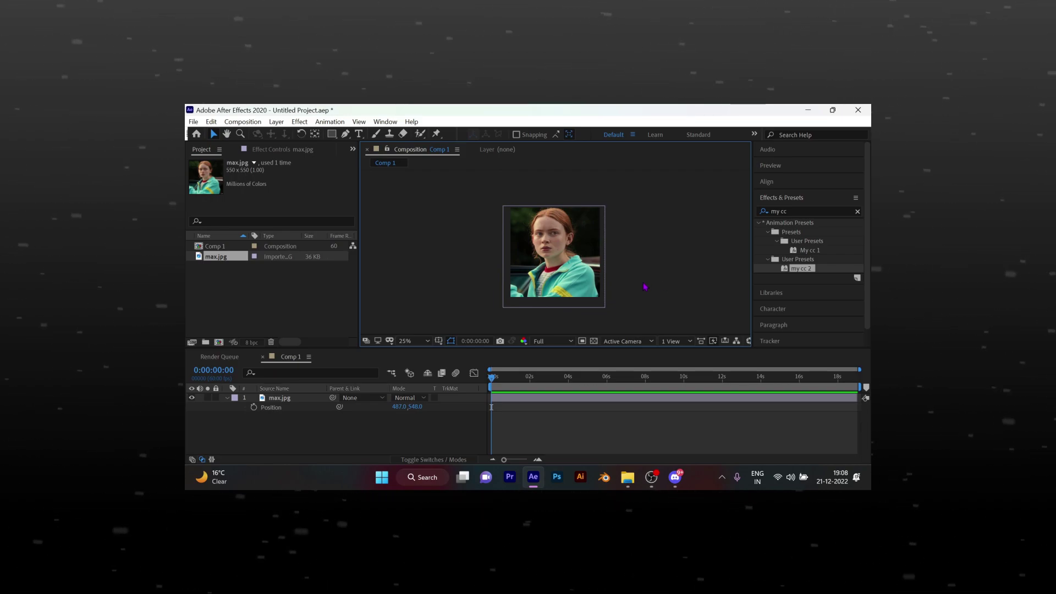
{"action": "left_click_drag", "start_coordinate": [417, 407], "coordinate": [421, 407]}
{"action": "left_click", "coordinate": [644, 291]}
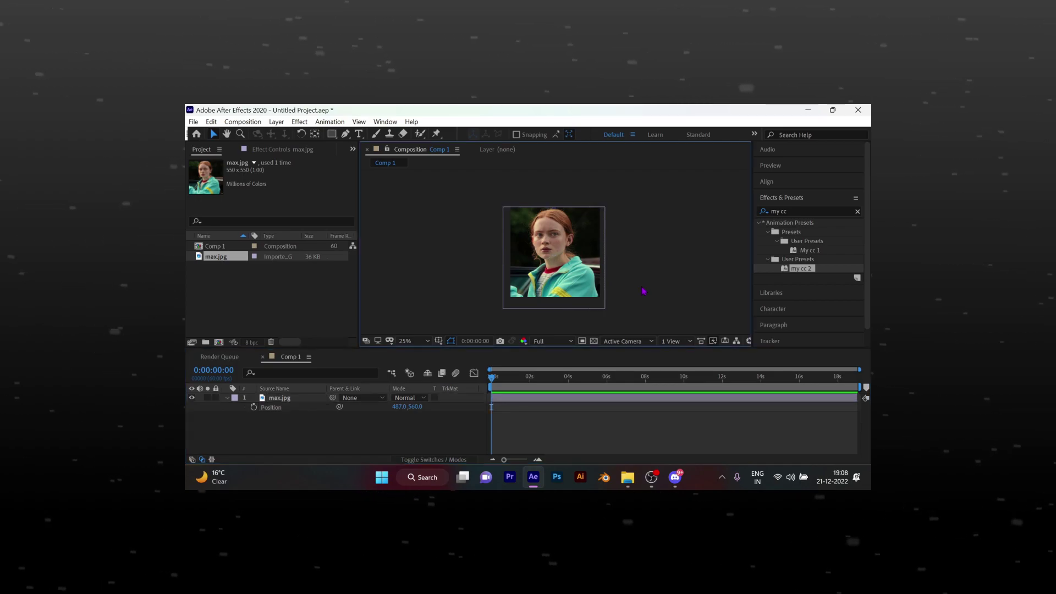
{"action": "scroll", "coordinate": [579, 256], "scroll_direction": "up", "scroll_amount": 2}
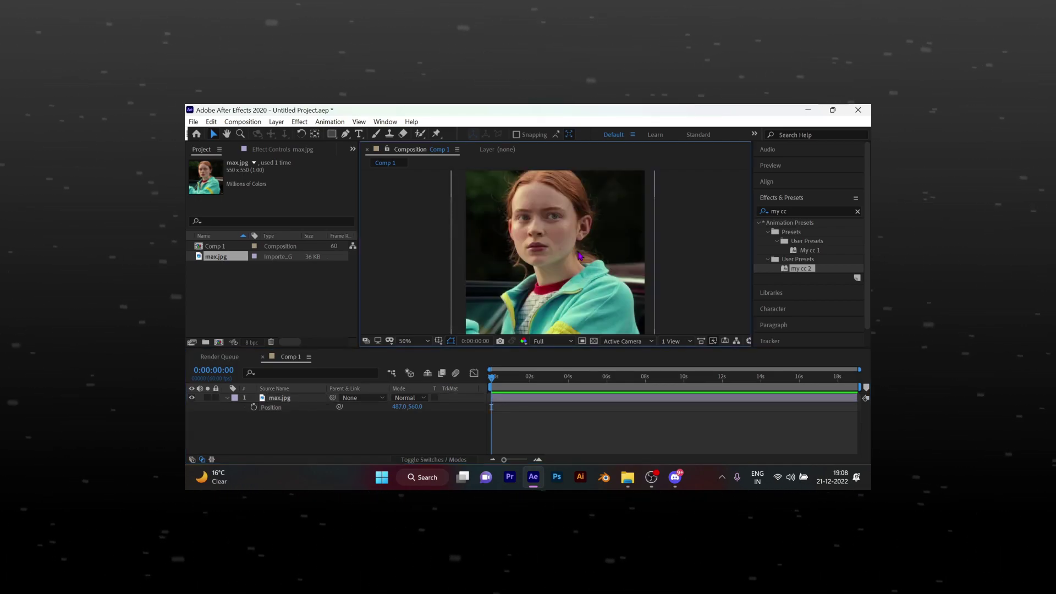
Duplicate the max.jpg layer
{"action": "left_click", "coordinate": [533, 400]}
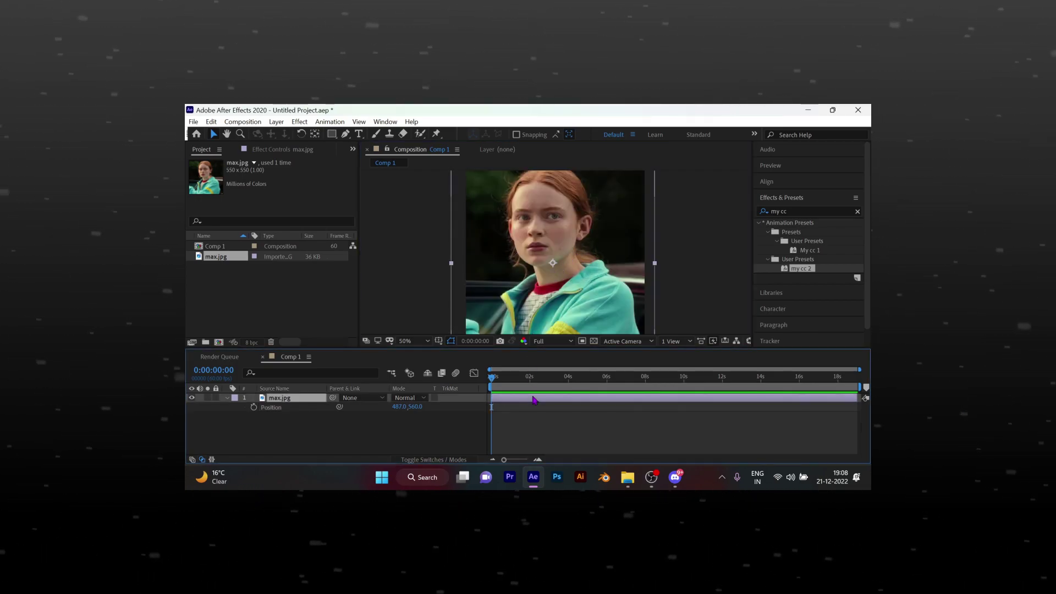
{"action": "key", "text": "ctrl+d"}
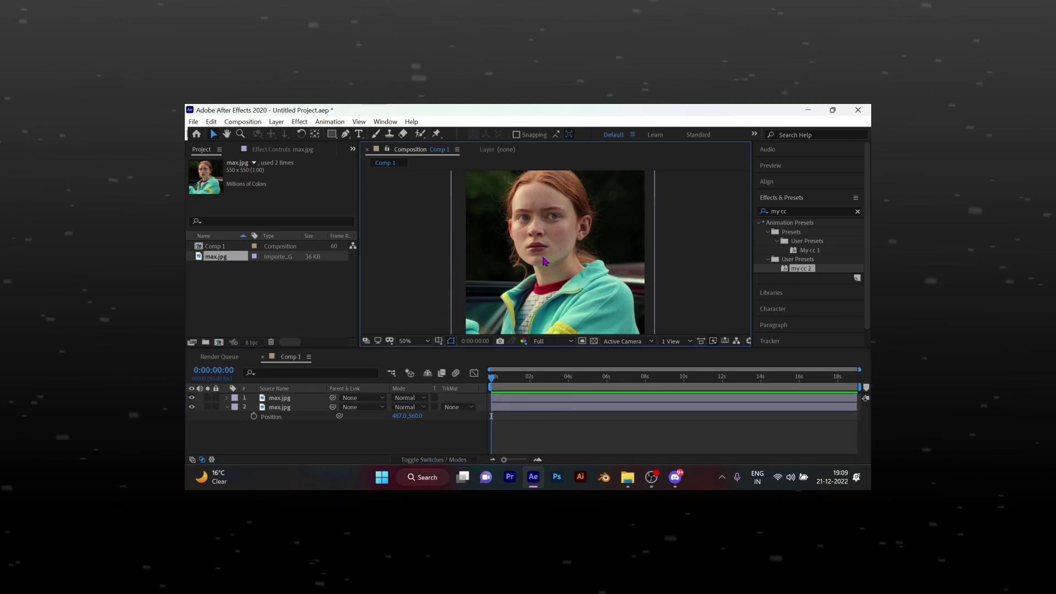
Start a Pen tool mask on the upper max.jpg layer, tracing from the image's lower edge up the jacket's open front and collar
{"action": "key", "text": "g"}
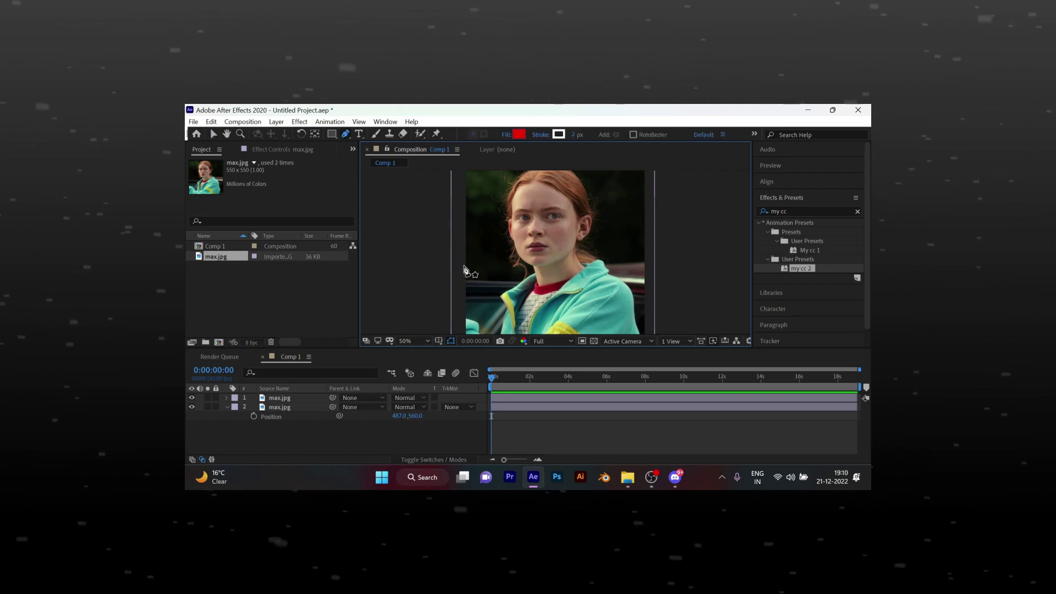
{"action": "key", "text": "h"}
{"action": "left_click_drag", "start_coordinate": [464, 268], "coordinate": [487, 260]}
{"action": "key", "text": "g"}
{"action": "scroll", "coordinate": [522, 278], "scroll_direction": "up", "scroll_amount": 1}
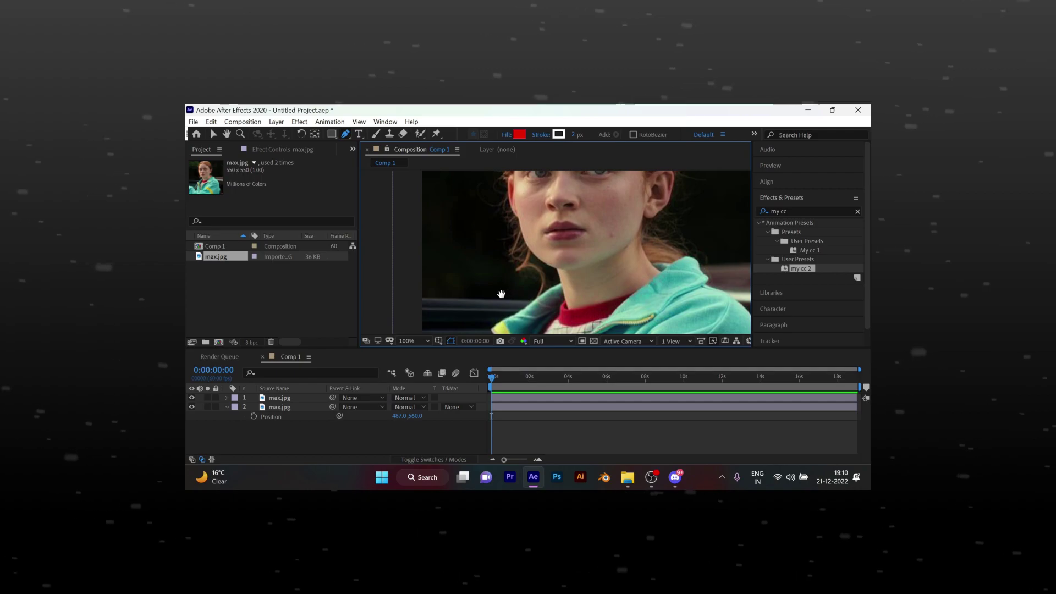
{"action": "left_click_drag", "start_coordinate": [500, 283], "coordinate": [505, 206]}
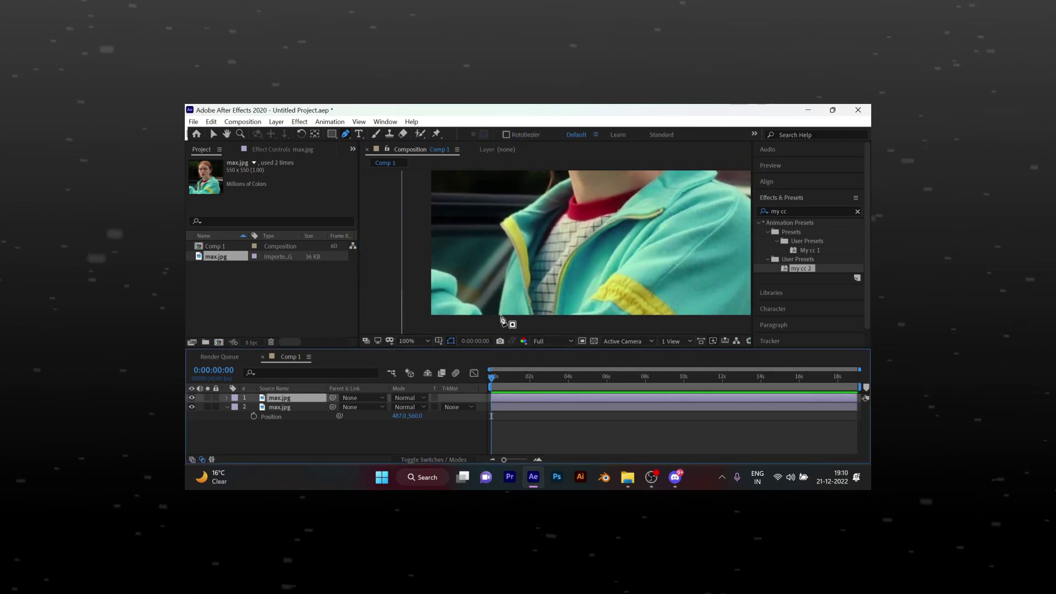
{"action": "left_click", "coordinate": [494, 324]}
{"action": "scroll", "coordinate": [513, 308], "scroll_direction": "up", "scroll_amount": 1}
{"action": "left_click_drag", "start_coordinate": [565, 193], "coordinate": [508, 250]}
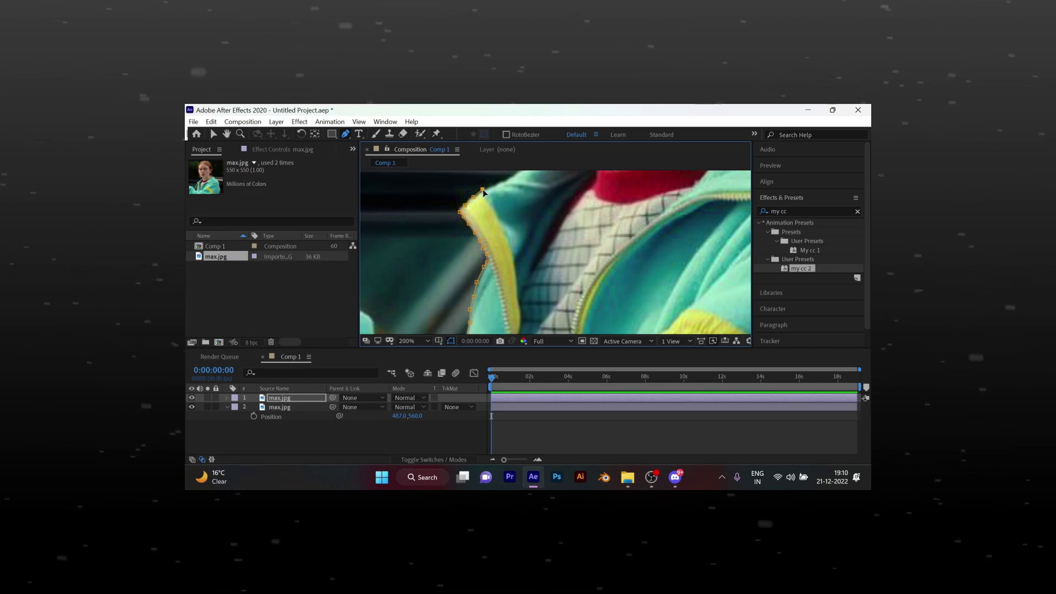
{"action": "left_click_drag", "start_coordinate": [506, 183], "coordinate": [468, 277]}
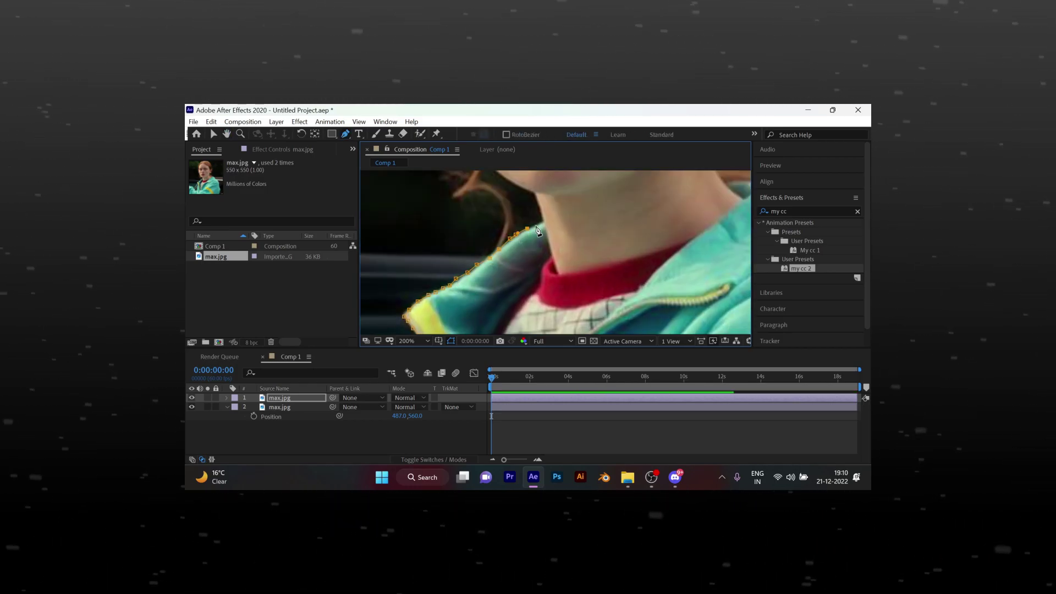
Continue the mask outline from the jacket collar along the jaw and up the woman's cheek
{"action": "left_click_drag", "start_coordinate": [540, 205], "coordinate": [531, 290]}
{"action": "left_click", "coordinate": [524, 279]}
{"action": "left_click", "coordinate": [518, 275]}
{"action": "left_click", "coordinate": [513, 272]}
{"action": "left_click", "coordinate": [502, 267]}
{"action": "left_click", "coordinate": [488, 258]}
{"action": "left_click", "coordinate": [480, 249]}
{"action": "left_click_drag", "start_coordinate": [486, 231], "coordinate": [484, 259]}
{"action": "left_click", "coordinate": [441, 199]}
{"action": "left_click_drag", "start_coordinate": [472, 194], "coordinate": [478, 283]}
{"action": "left_click", "coordinate": [440, 283]}
{"action": "left_click", "coordinate": [437, 275]}
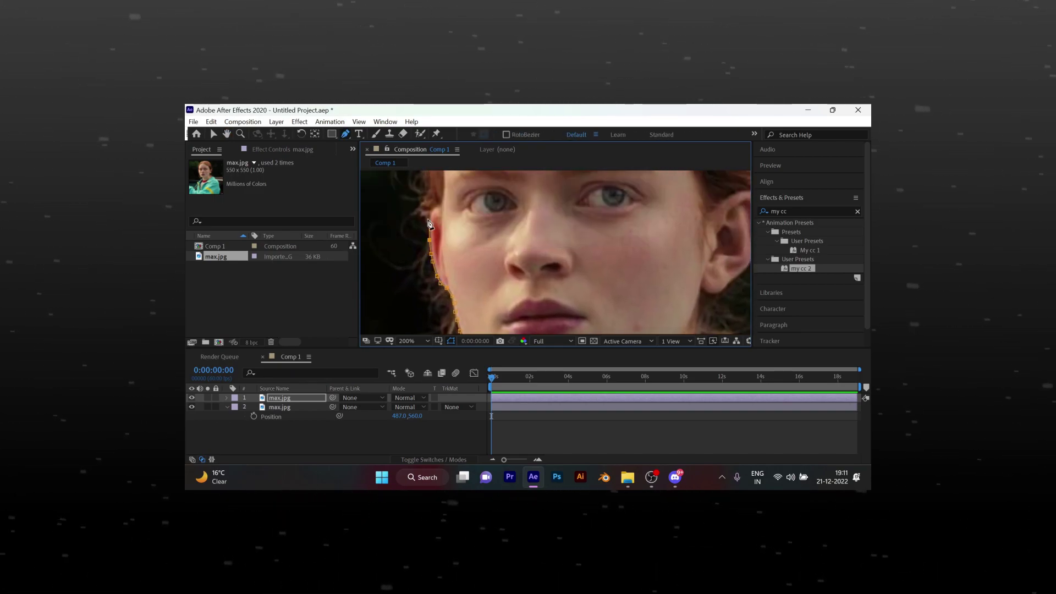
Extend the mask outline up the left side of the face to the hair at the temple
{"action": "left_click_drag", "start_coordinate": [424, 181], "coordinate": [416, 283]}
{"action": "left_click", "coordinate": [414, 270]}
{"action": "left_click", "coordinate": [414, 261]}
{"action": "left_click", "coordinate": [412, 250]}
{"action": "left_click", "coordinate": [413, 241]}
{"action": "left_click", "coordinate": [413, 232]}
{"action": "left_click", "coordinate": [415, 223]}
Trace the mask outline over the top of the woman's hair from one side of the head to the other
{"action": "left_click_drag", "start_coordinate": [441, 199], "coordinate": [407, 296]}
{"action": "left_click", "coordinate": [438, 251]}
{"action": "left_click", "coordinate": [468, 231]}
{"action": "left_click", "coordinate": [496, 225]}
{"action": "left_click", "coordinate": [523, 219]}
{"action": "left_click", "coordinate": [552, 218]}
{"action": "left_click", "coordinate": [576, 218]}
{"action": "left_click", "coordinate": [594, 220]}
{"action": "left_click", "coordinate": [612, 225]}
{"action": "left_click", "coordinate": [629, 232]}
{"action": "left_click", "coordinate": [643, 240]}
{"action": "left_click", "coordinate": [654, 253]}
{"action": "left_click", "coordinate": [663, 265]}
{"action": "left_click", "coordinate": [669, 273]}
Continue the mask outline down the right side of the hair and around the back of the ear
{"action": "left_click_drag", "start_coordinate": [674, 281], "coordinate": [555, 234]}
{"action": "left_click", "coordinate": [577, 283]}
{"action": "left_click_drag", "start_coordinate": [578, 289], "coordinate": [529, 212]}
{"action": "left_click", "coordinate": [530, 226]}
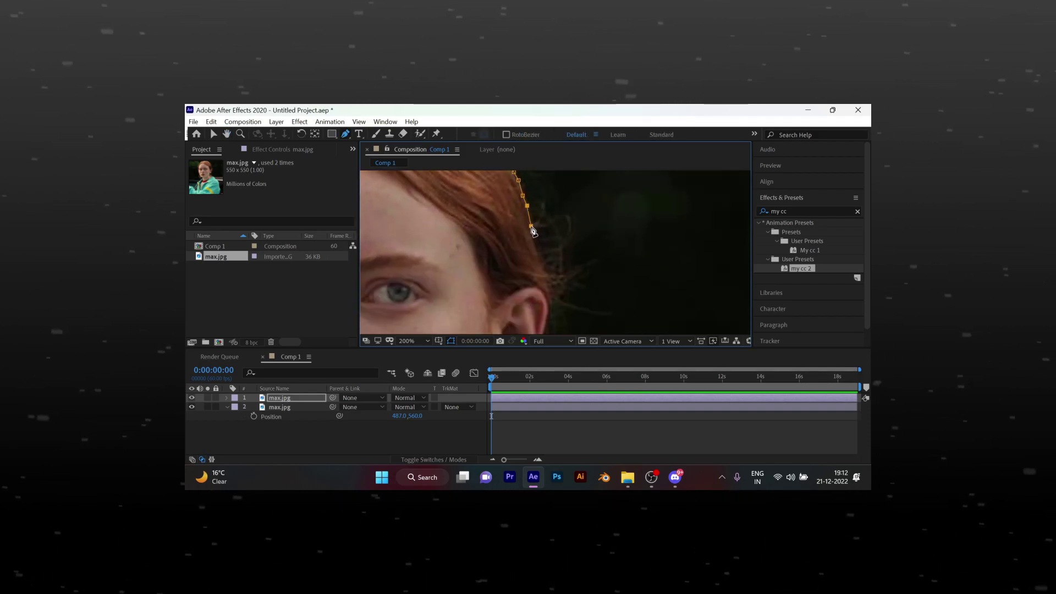
{"action": "left_click", "coordinate": [548, 315]}
{"action": "left_click_drag", "start_coordinate": [548, 316], "coordinate": [532, 217]}
{"action": "left_click", "coordinate": [532, 225]}
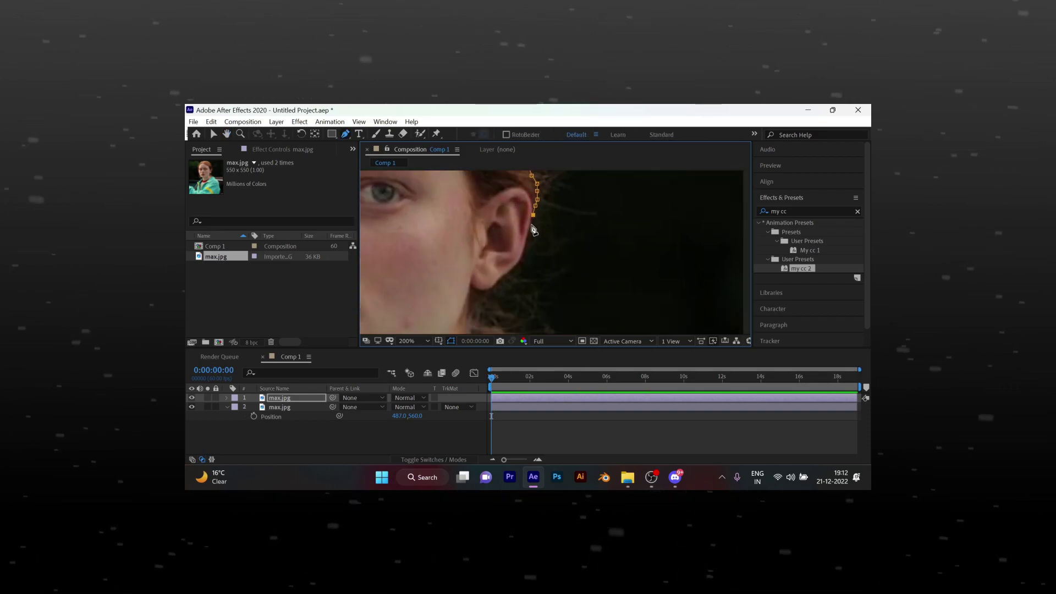
{"action": "left_click", "coordinate": [529, 233]}
{"action": "left_click", "coordinate": [526, 243]}
{"action": "left_click", "coordinate": [524, 255]}
{"action": "left_click", "coordinate": [521, 262]}
Trace the mask outline along the hair behind the neck, the raised jacket collar and the start of the shoulder
{"action": "left_click_drag", "start_coordinate": [493, 291], "coordinate": [466, 215]}
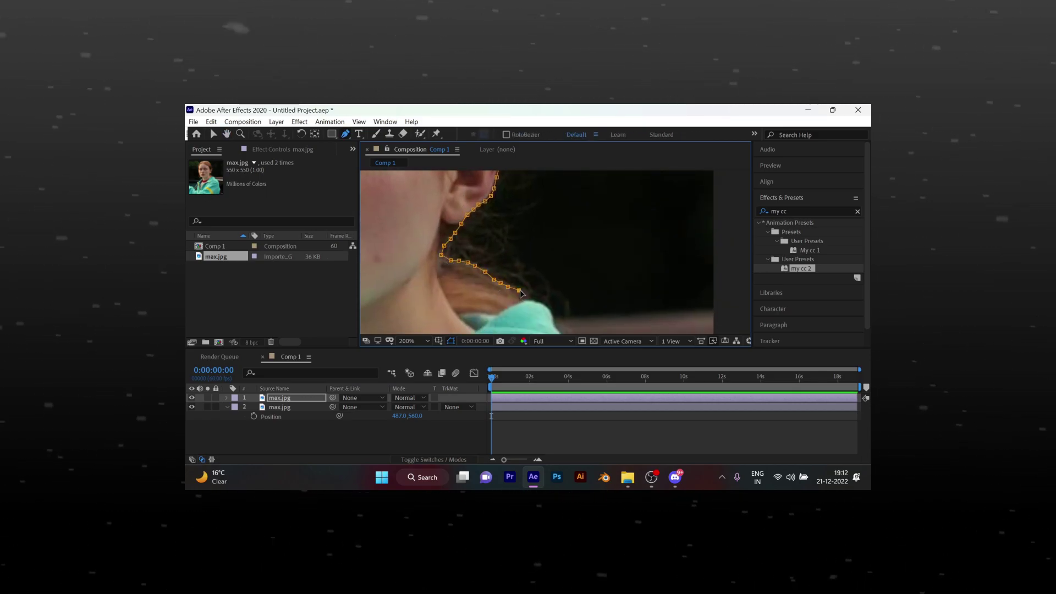
{"action": "left_click_drag", "start_coordinate": [553, 316], "coordinate": [507, 223]}
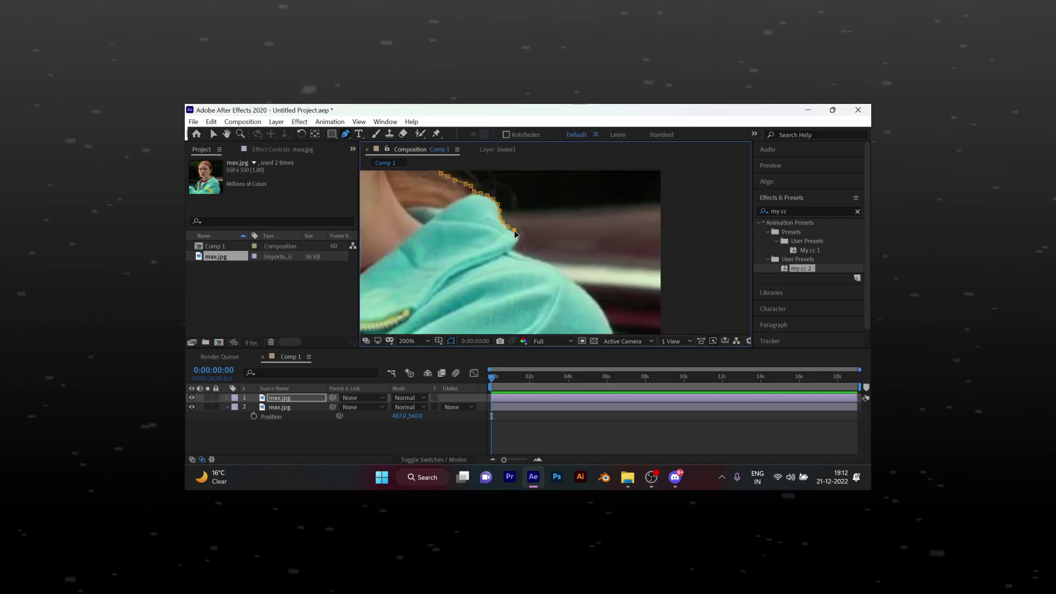
{"action": "left_click", "coordinate": [518, 236]}
{"action": "left_click", "coordinate": [519, 241]}
{"action": "left_click", "coordinate": [513, 247]}
{"action": "left_click", "coordinate": [519, 253]}
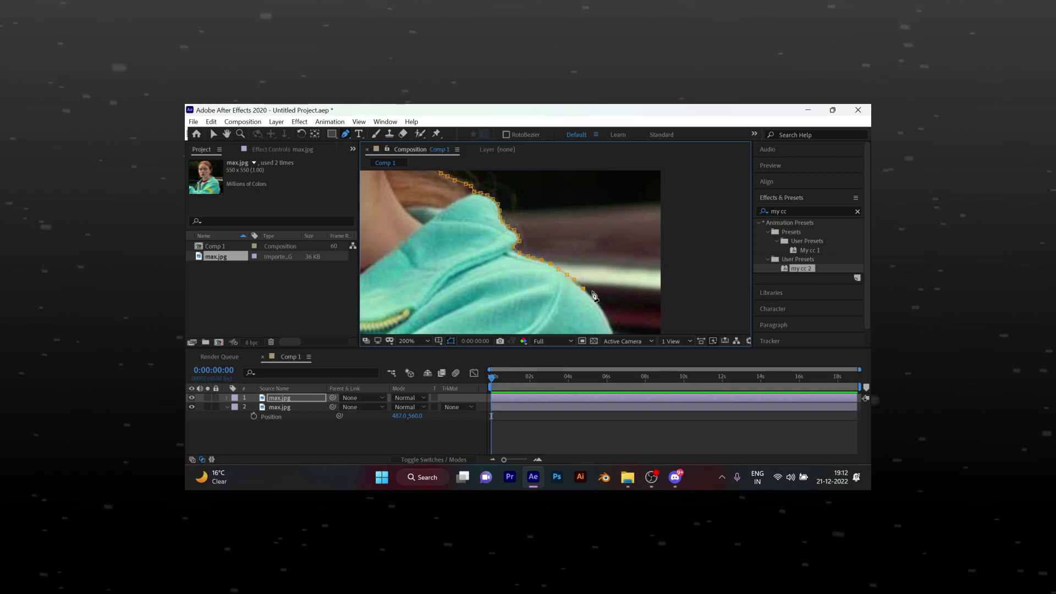
Follow the jacket's shoulder and sleeve with the mask outline down to the image's lower edge
{"action": "left_click_drag", "start_coordinate": [603, 298], "coordinate": [545, 227]}
{"action": "left_click_drag", "start_coordinate": [559, 265], "coordinate": [547, 214]}
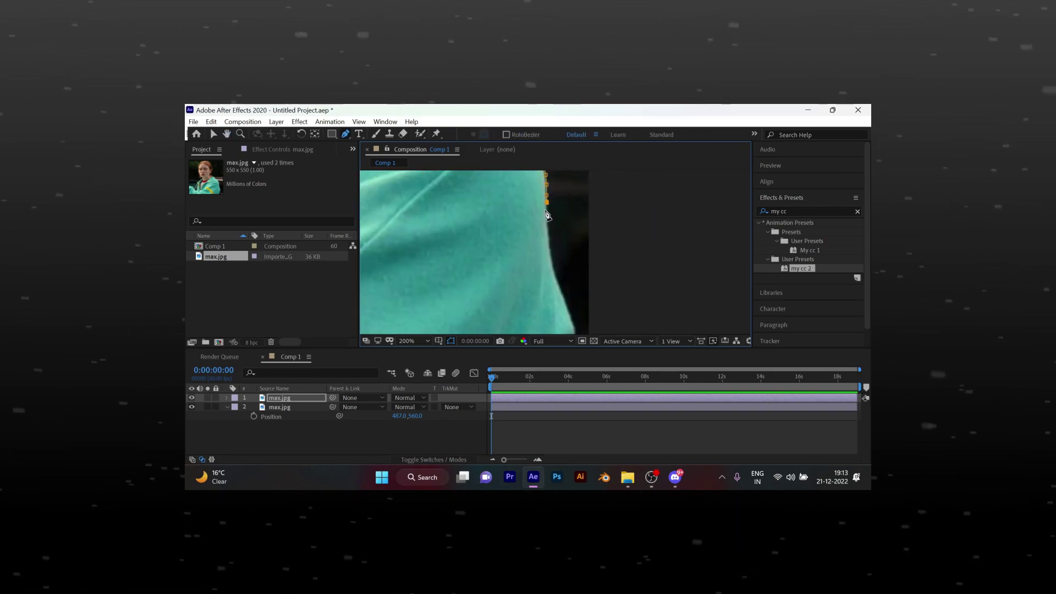
{"action": "left_click_drag", "start_coordinate": [570, 312], "coordinate": [547, 220]}
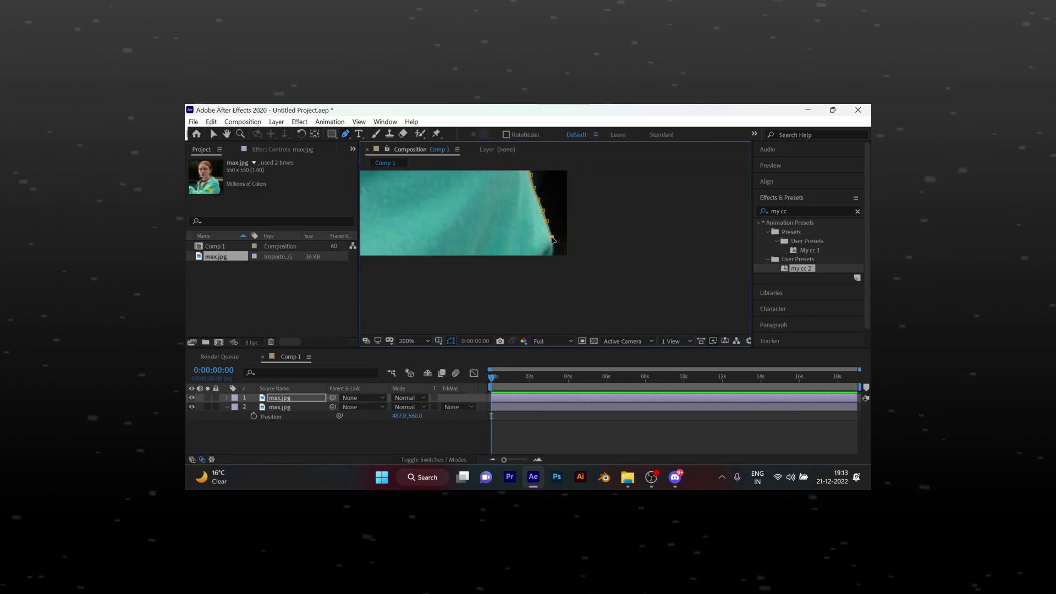
{"action": "left_click", "coordinate": [553, 254]}
Close the mask below the image's lower edge and reveal the upper layer's mask path property
{"action": "left_click_drag", "start_coordinate": [448, 201], "coordinate": [681, 240]}
{"action": "scroll", "coordinate": [617, 239], "scroll_direction": "down", "scroll_amount": 1}
{"action": "left_click", "coordinate": [424, 274]}
{"action": "scroll", "coordinate": [440, 259], "scroll_direction": "down", "scroll_amount": 1}
{"action": "left_click_drag", "start_coordinate": [519, 202], "coordinate": [504, 282]}
{"action": "key", "text": "m"}
{"action": "left_click", "coordinate": [518, 398]}
{"action": "key", "text": "v"}
{"action": "left_click", "coordinate": [684, 283]}
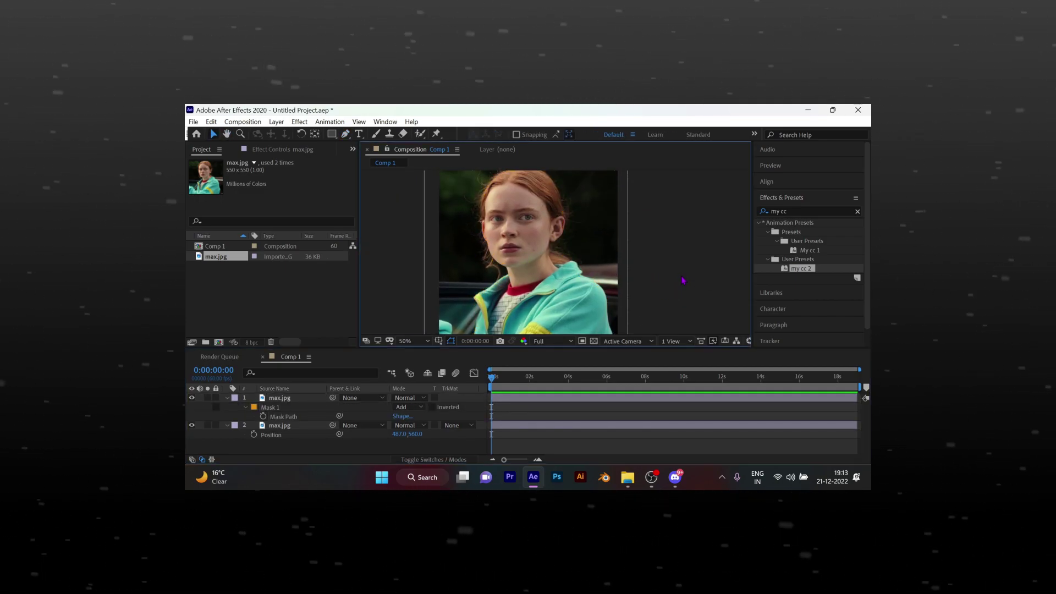
Hide the lower max.jpg layer to inspect the masked cutout, and show the layer again
{"action": "left_click", "coordinate": [192, 425]}
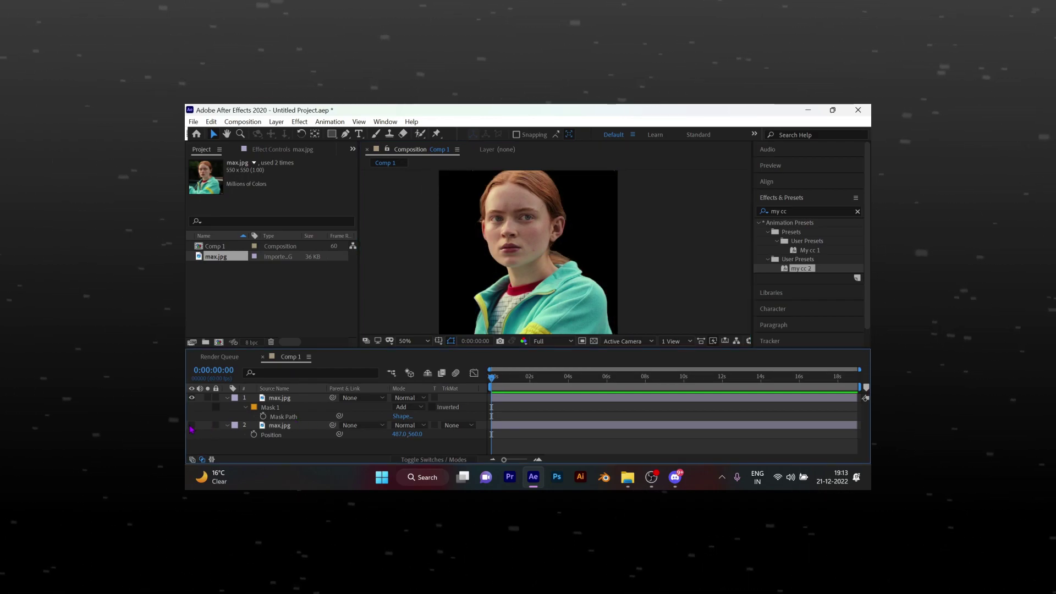
{"action": "scroll", "coordinate": [535, 252], "scroll_direction": "down", "scroll_amount": 2}
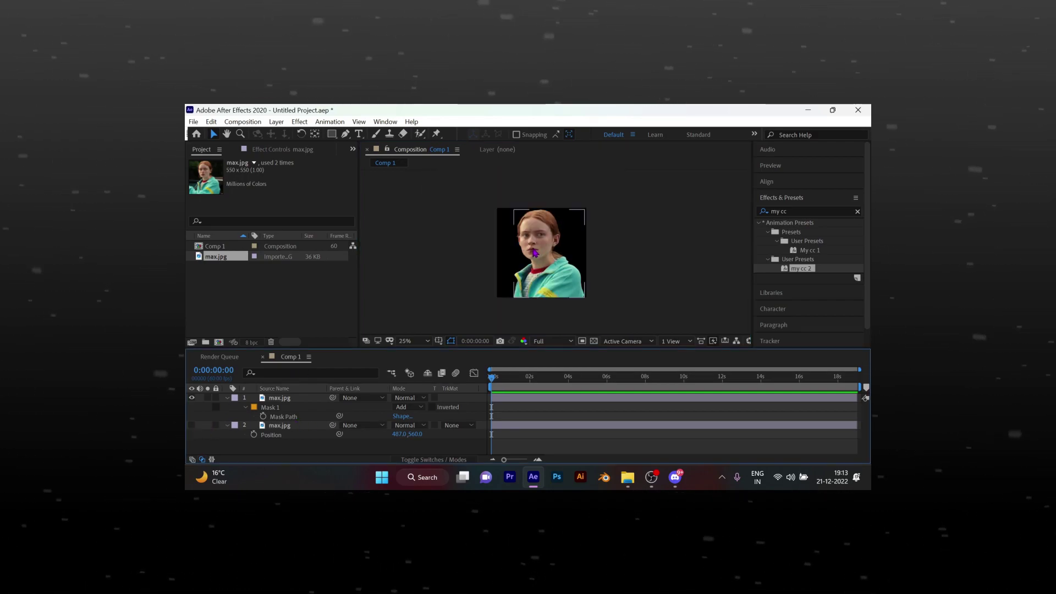
{"action": "left_click", "coordinate": [192, 425]}
{"action": "scroll", "coordinate": [658, 271], "scroll_direction": "up", "scroll_amount": 2}
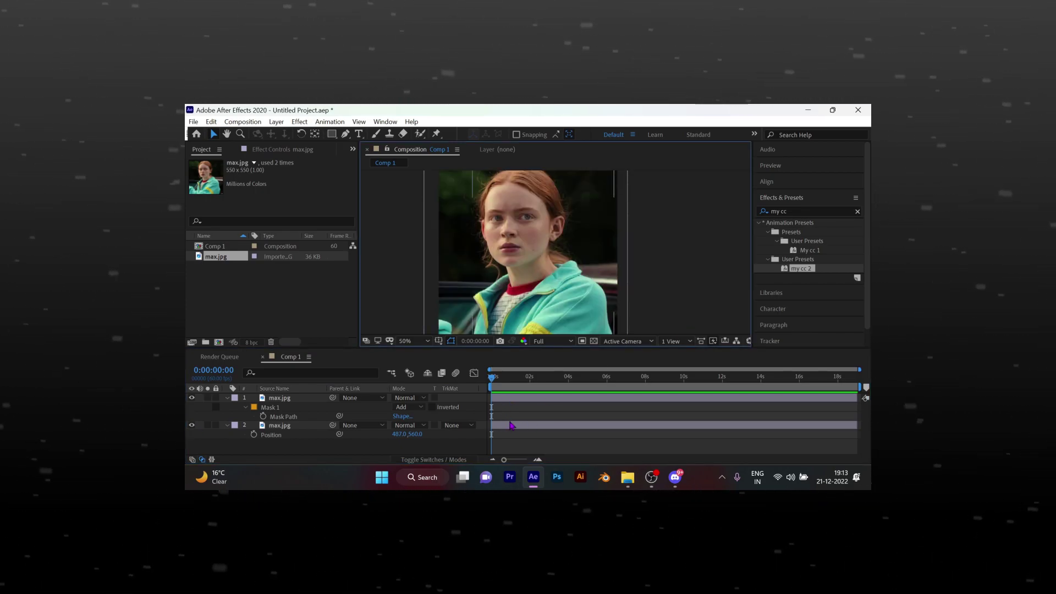
Find the Tint effect and apply it to the lower max.jpg layer
{"action": "left_click", "coordinate": [819, 211]}
{"action": "type", "text": "tint"}
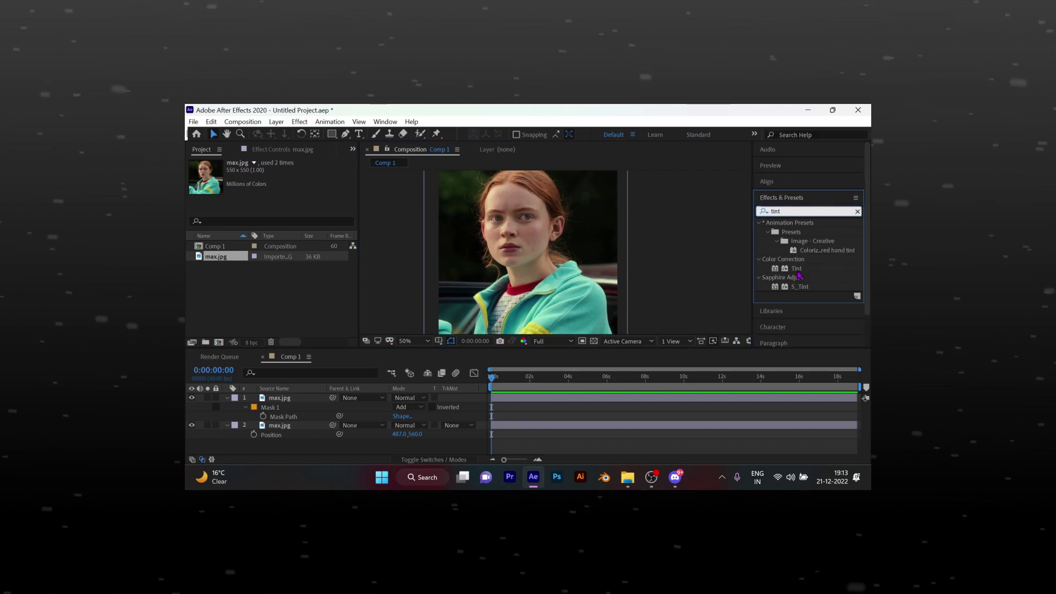
{"action": "left_click_drag", "start_coordinate": [796, 267], "coordinate": [549, 427]}
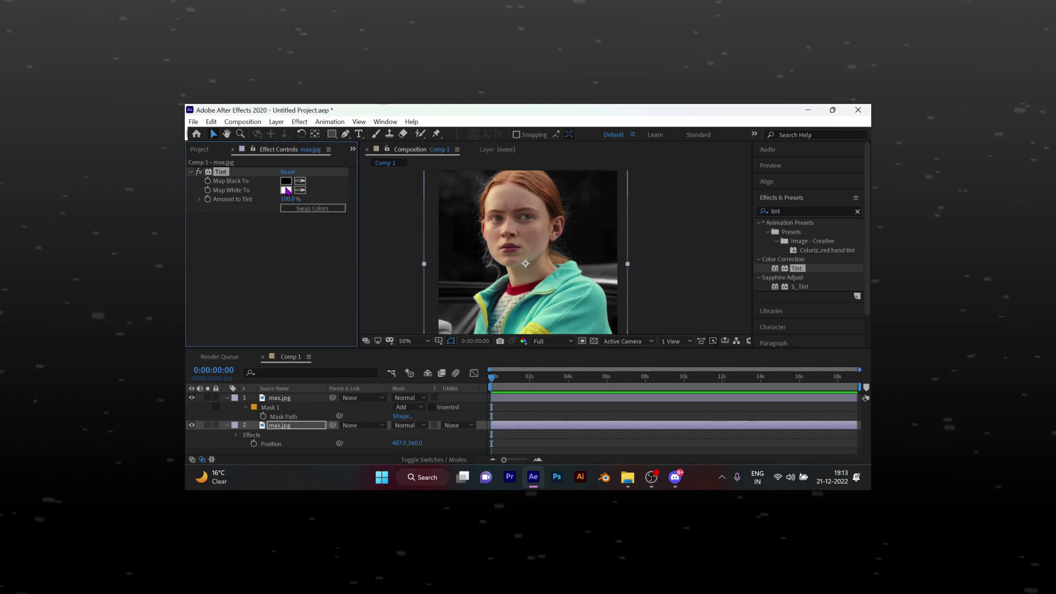
Set the Tint effect's Map White To color to a bright, fully saturated cyan
{"action": "left_click", "coordinate": [286, 190]}
{"action": "left_click", "coordinate": [550, 294]}
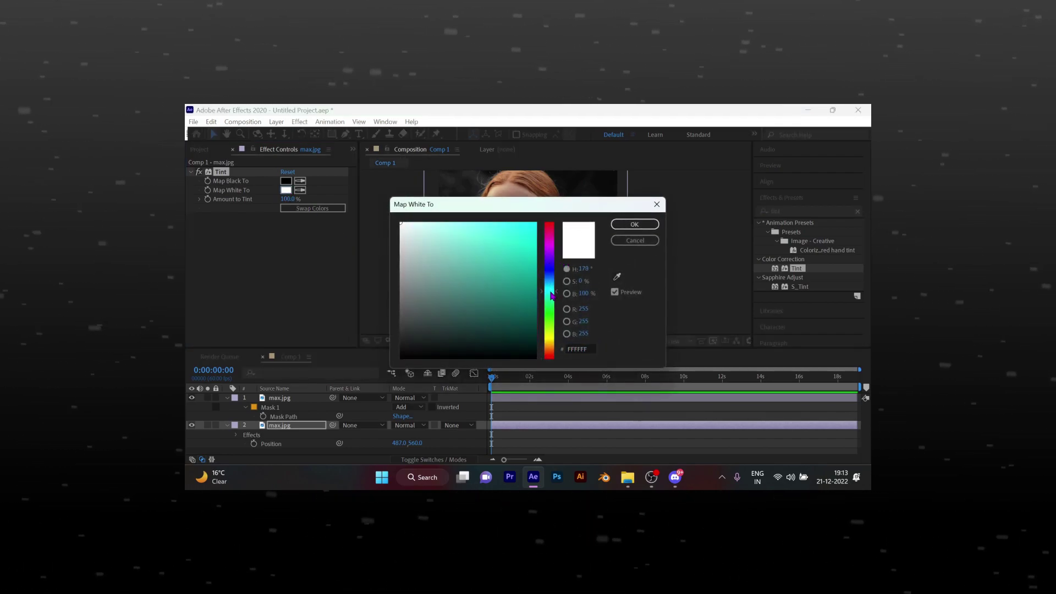
{"action": "left_click_drag", "start_coordinate": [550, 292], "coordinate": [550, 290]}
{"action": "left_click_drag", "start_coordinate": [517, 259], "coordinate": [536, 222]}
{"action": "left_click", "coordinate": [634, 224]}
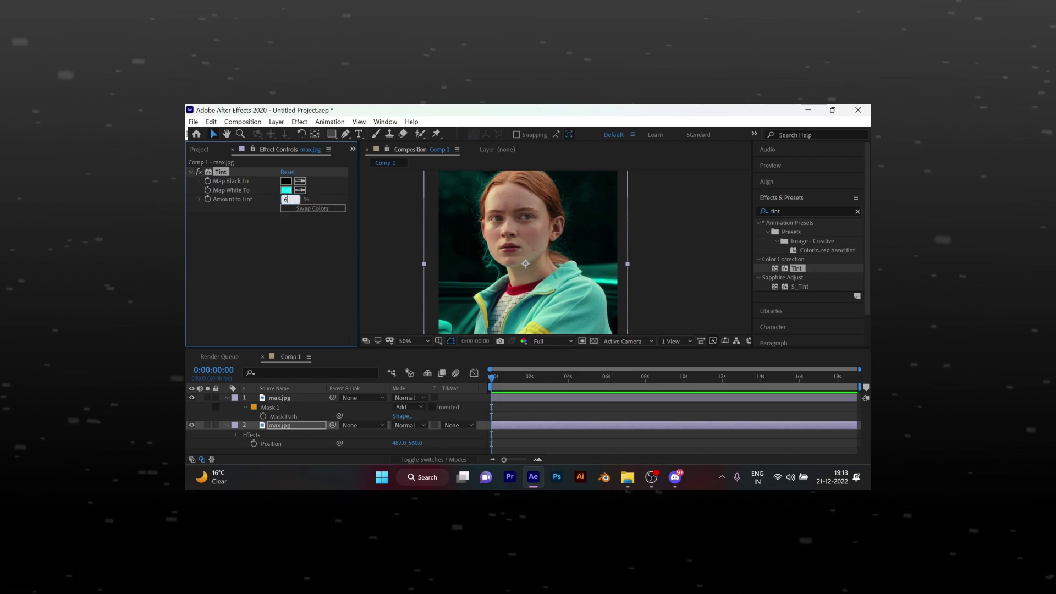
Set the Tint effect's Amount to Tint to 60% and turn the effect off and on to compare the background
{"action": "left_click", "coordinate": [671, 231]}
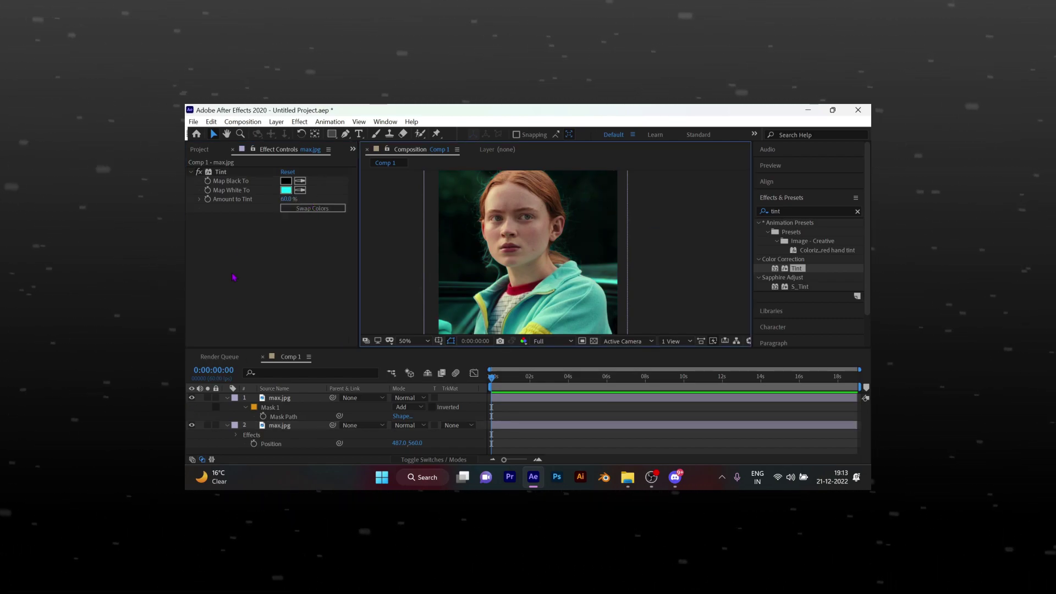
{"action": "left_click", "coordinate": [198, 172]}
{"action": "left_click", "coordinate": [198, 172]}
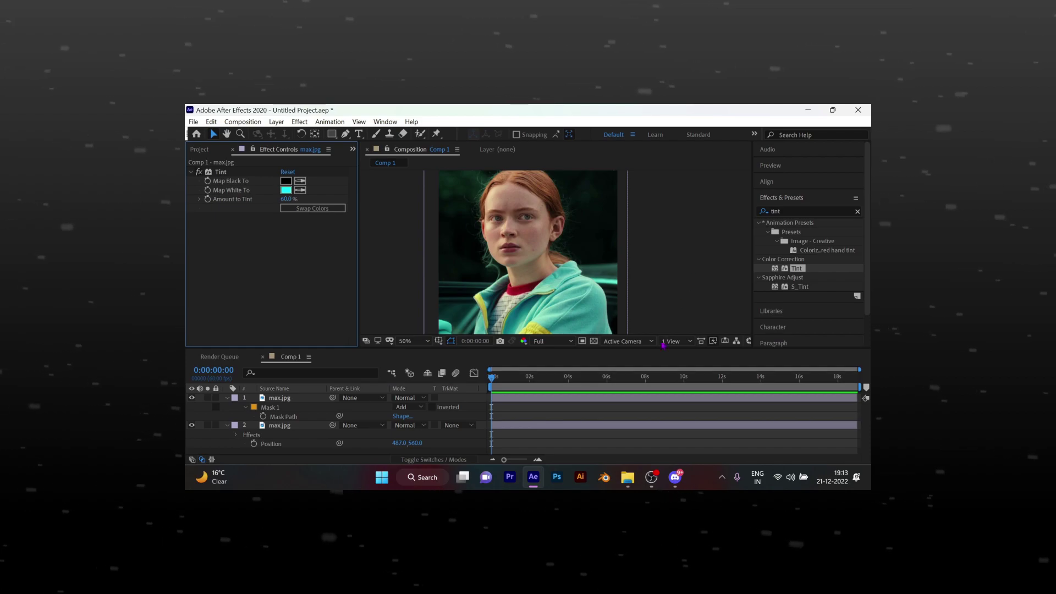
Duplicate the masked max.jpg layer, hide the top copy, and select the masked copy beneath it
{"action": "left_click", "coordinate": [517, 398]}
{"action": "left_click", "coordinate": [733, 264]}
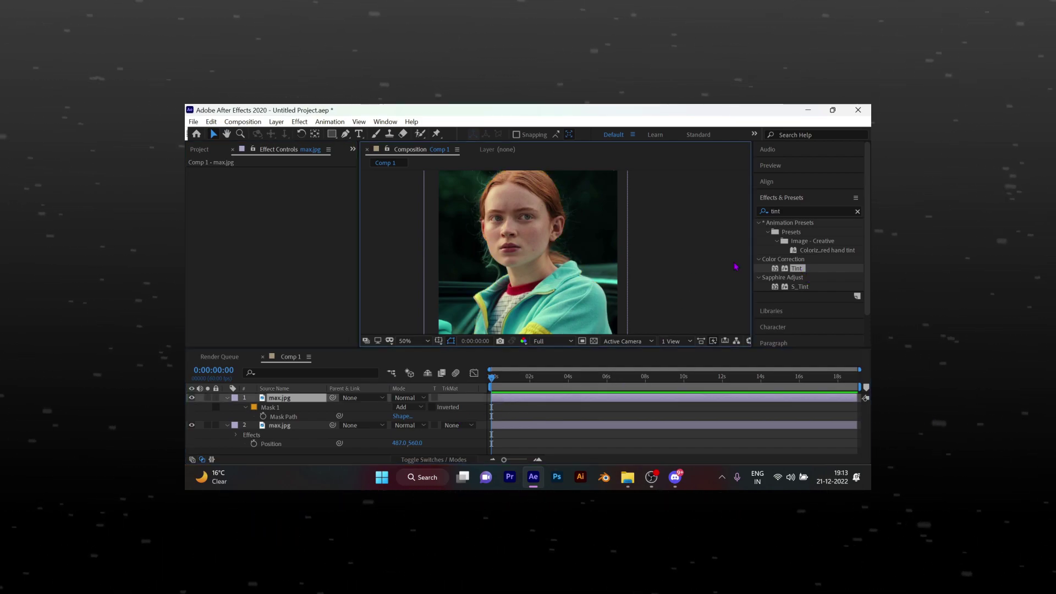
{"action": "left_click", "coordinate": [512, 400]}
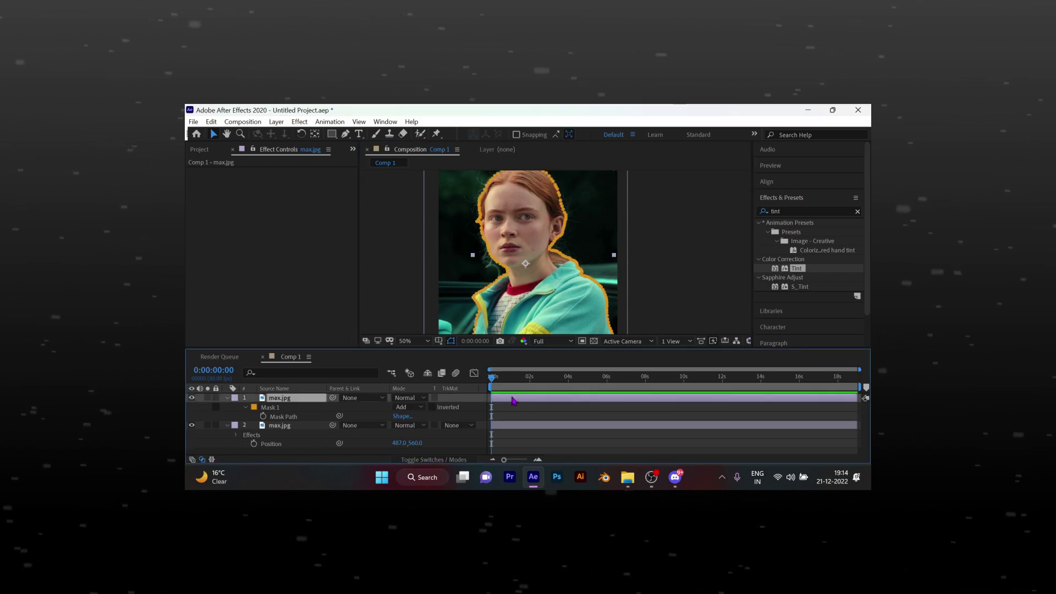
{"action": "key", "text": "ctrl+d"}
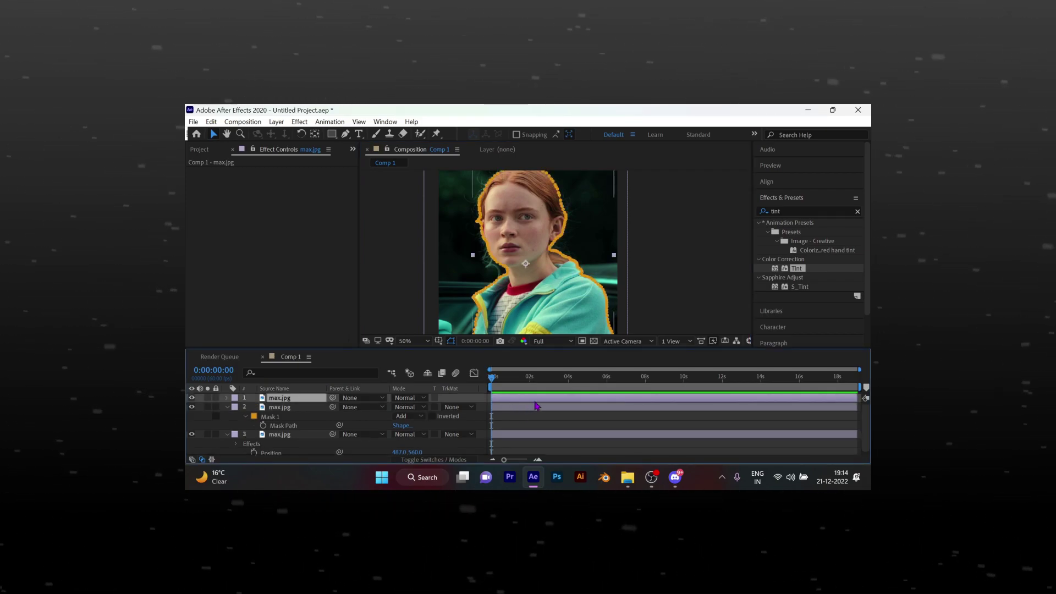
{"action": "left_click", "coordinate": [534, 408]}
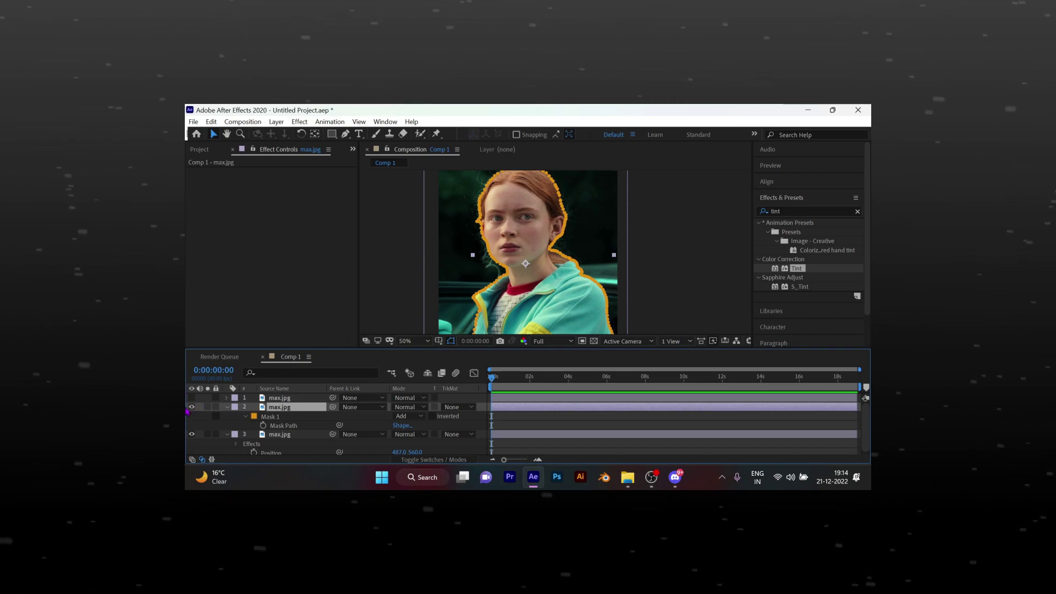
Find the S_EdgeRays effect and apply it to the middle max.jpg layer
{"action": "double_click", "coordinate": [812, 211]}
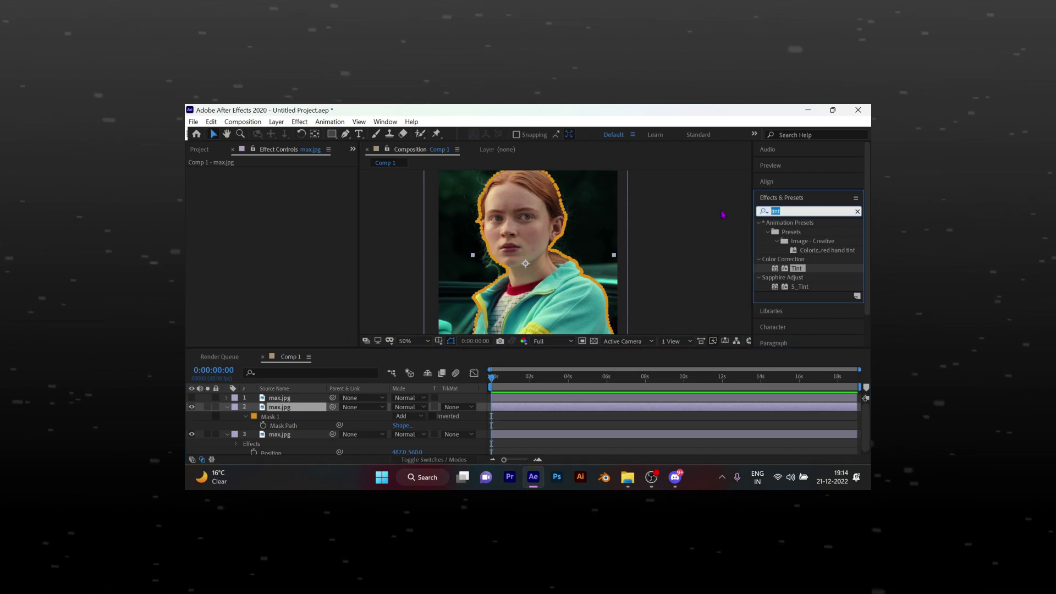
{"action": "type", "text": "r"}
{"action": "key", "text": "BackSpace"}
{"action": "type", "text": "edg"}
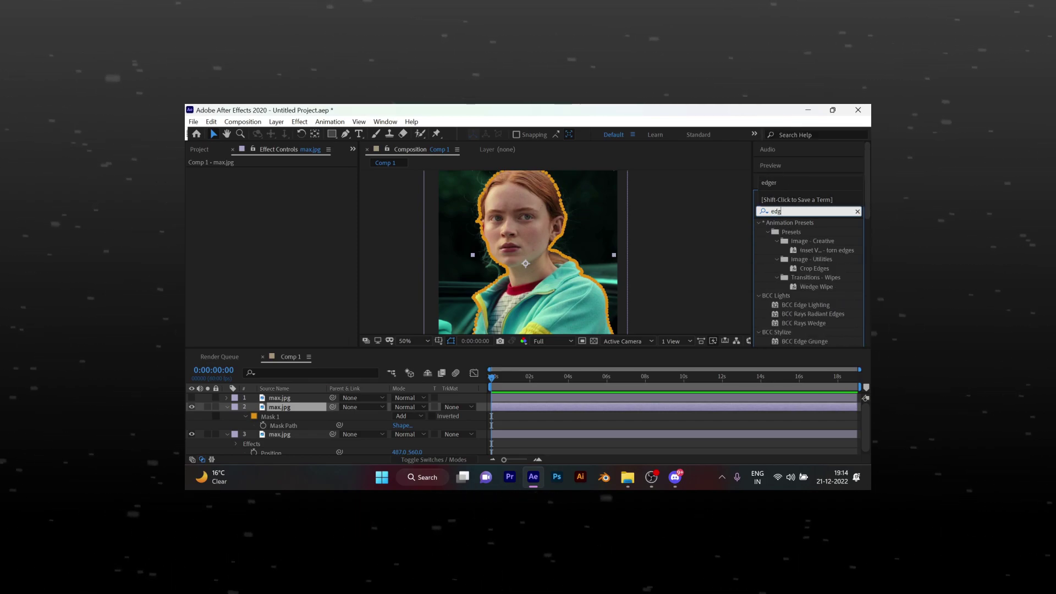
{"action": "type", "text": "erays"}
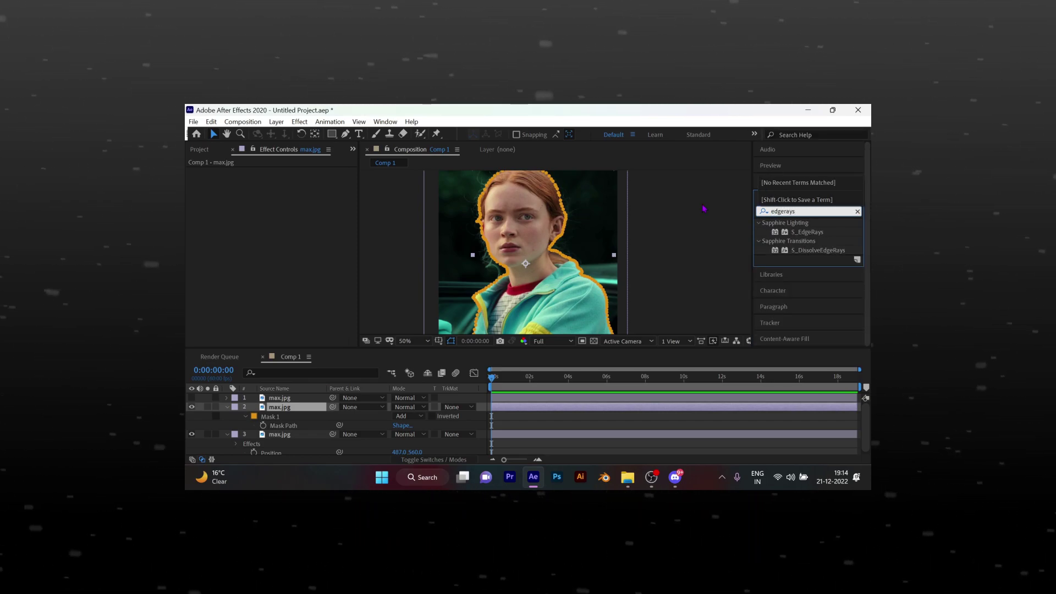
{"action": "key", "text": "Return"}
{"action": "left_click_drag", "start_coordinate": [810, 232], "coordinate": [588, 414]}
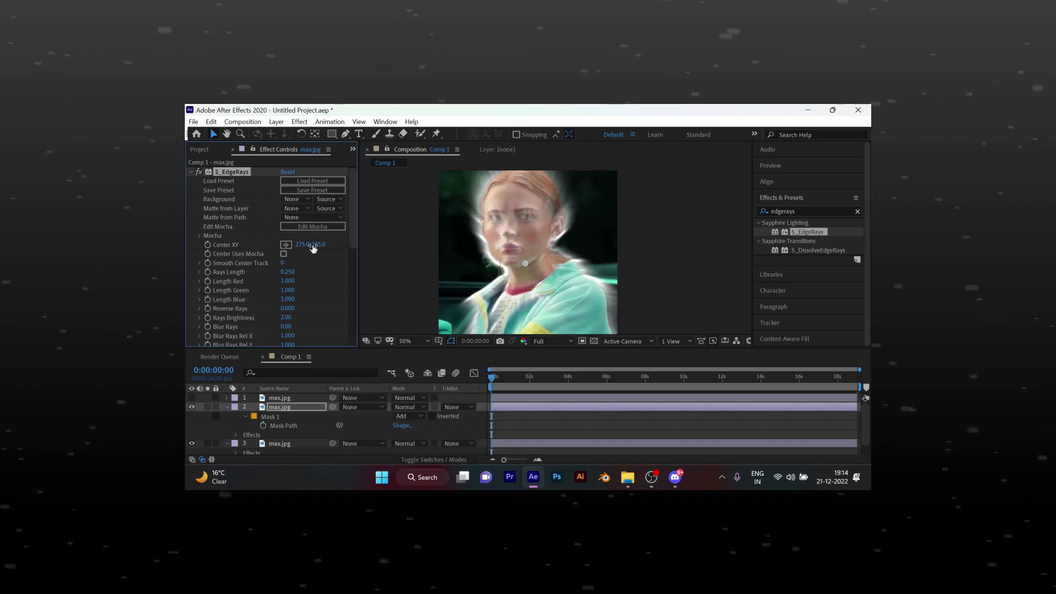
Set the S_EdgeRays center to 275, 222 and Rays Length to 0.2, checking the glow with the top layer shown
{"action": "left_click_drag", "start_coordinate": [309, 248], "coordinate": [290, 245]}
{"action": "scroll", "coordinate": [626, 245], "scroll_direction": "down", "scroll_amount": 2}
{"action": "scroll", "coordinate": [628, 246], "scroll_direction": "up", "scroll_amount": 2}
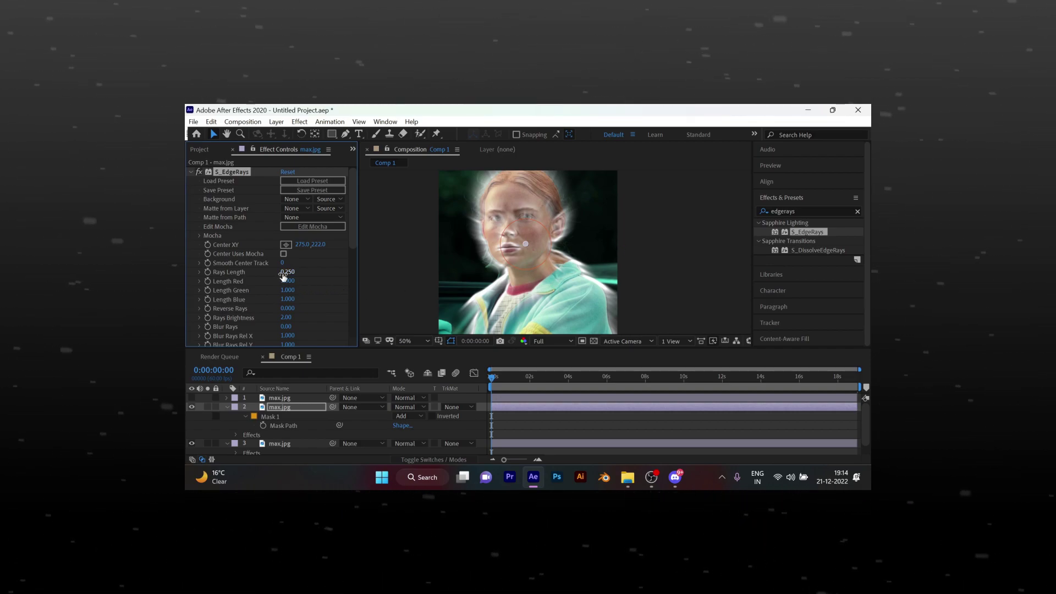
{"action": "type", "text": "0.2"}
{"action": "key", "text": "Return"}
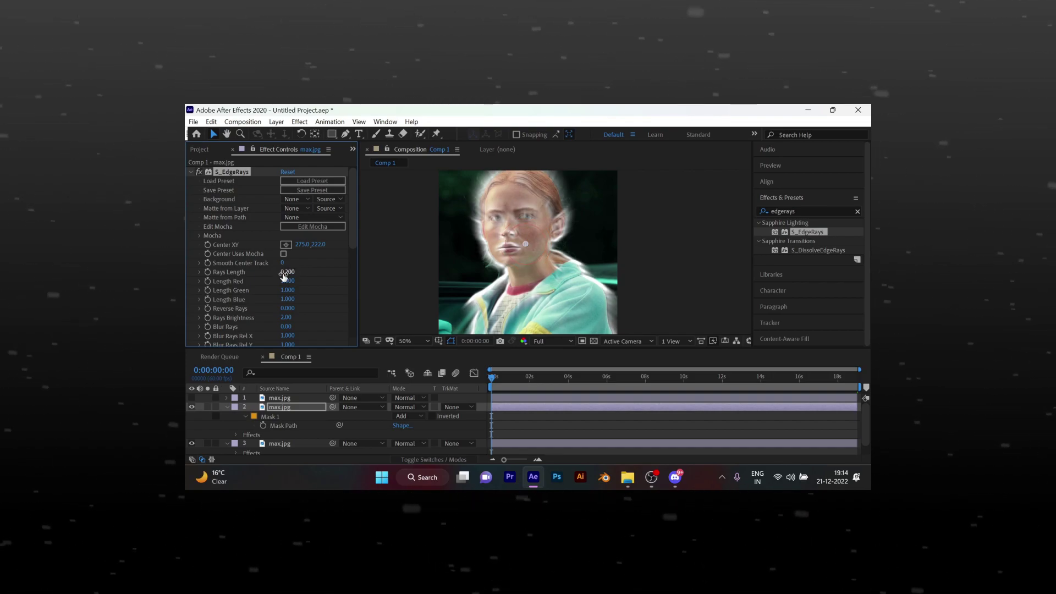
{"action": "left_click", "coordinate": [192, 398]}
{"action": "left_click", "coordinate": [192, 397]}
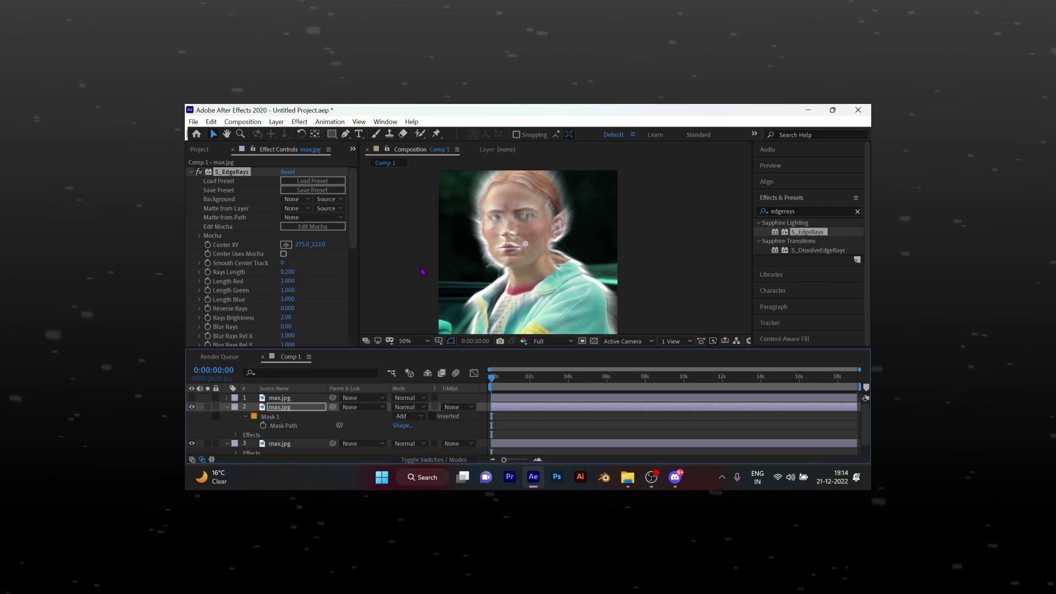
Try a Rays Brightness of 4 and briefly show the top layer to judge the glow
{"action": "scroll", "coordinate": [300, 313], "scroll_direction": "down", "scroll_amount": 1}
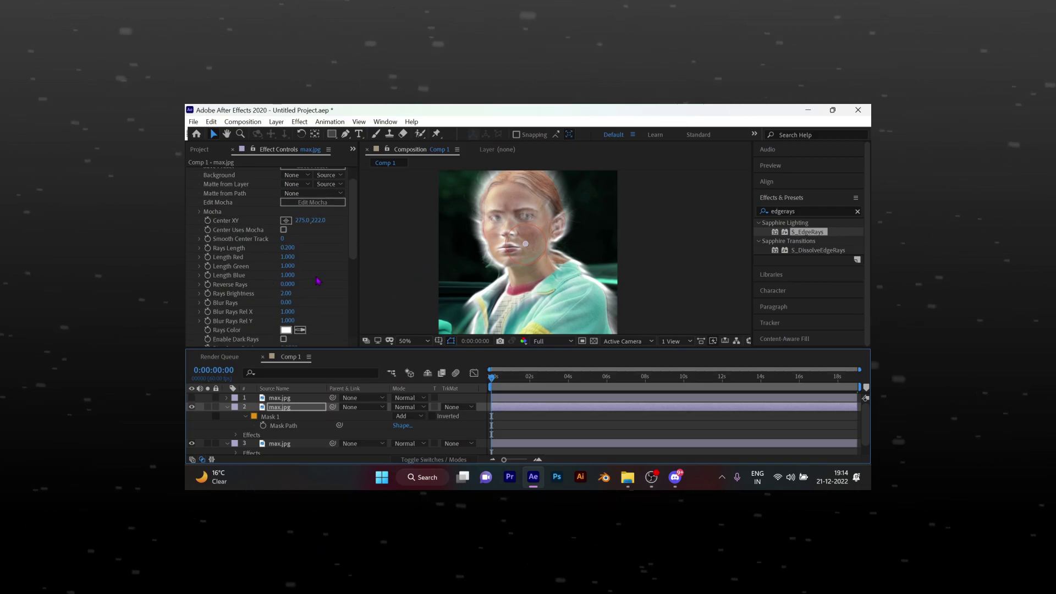
{"action": "left_click", "coordinate": [286, 294]}
{"action": "type", "text": "4"}
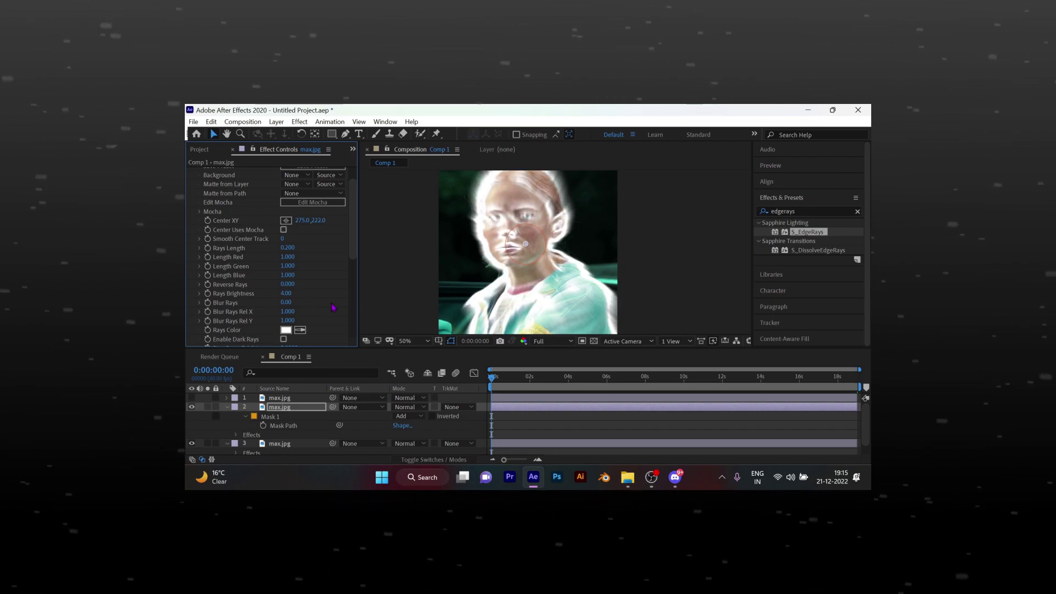
{"action": "left_click", "coordinate": [192, 398]}
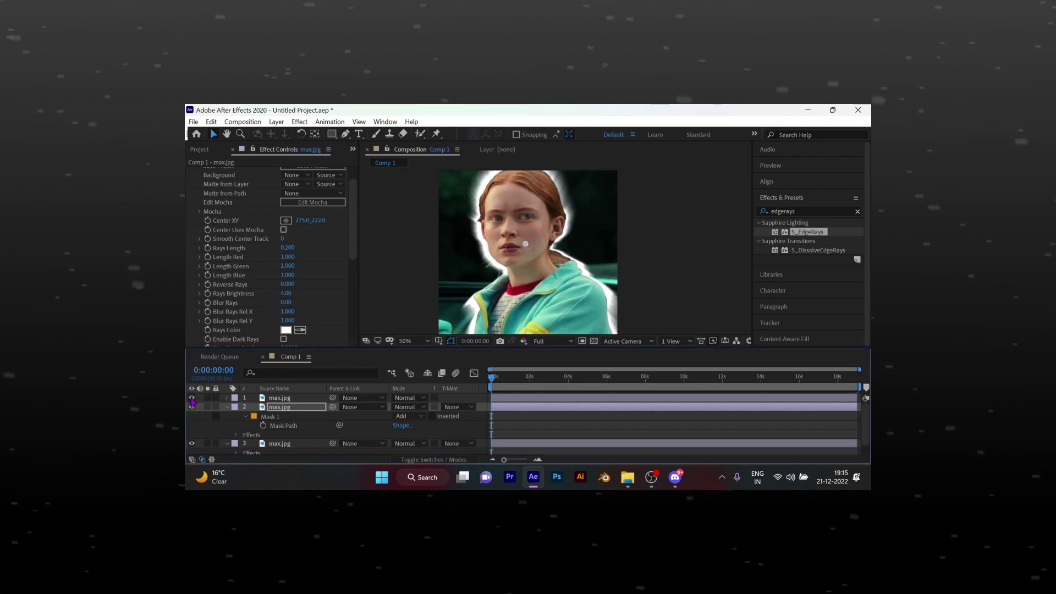
{"action": "left_click", "coordinate": [191, 398]}
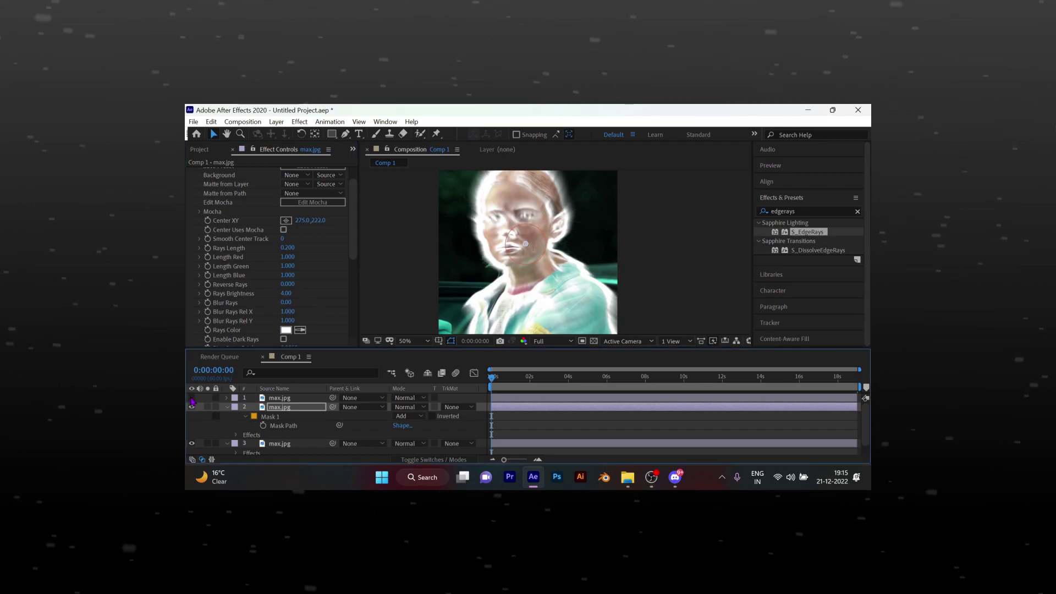
Set the S_EdgeRays Rays Brightness to 3 and change the Rays Color to cyan
{"action": "left_click", "coordinate": [286, 293]}
{"action": "type", "text": "3"}
{"action": "key", "text": "Return"}
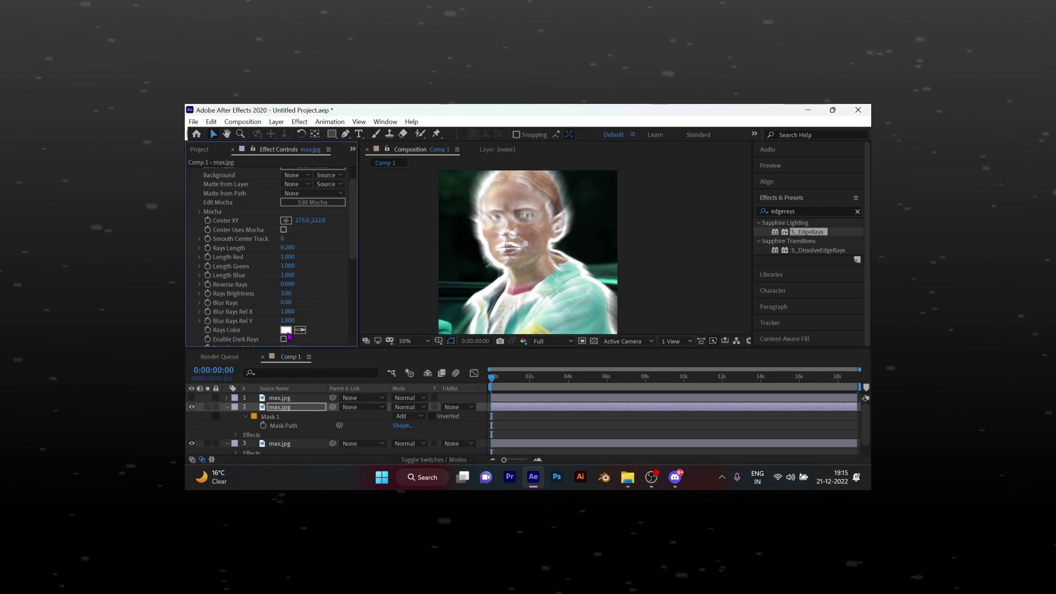
{"action": "left_click", "coordinate": [286, 330]}
{"action": "left_click_drag", "start_coordinate": [547, 242], "coordinate": [544, 291]}
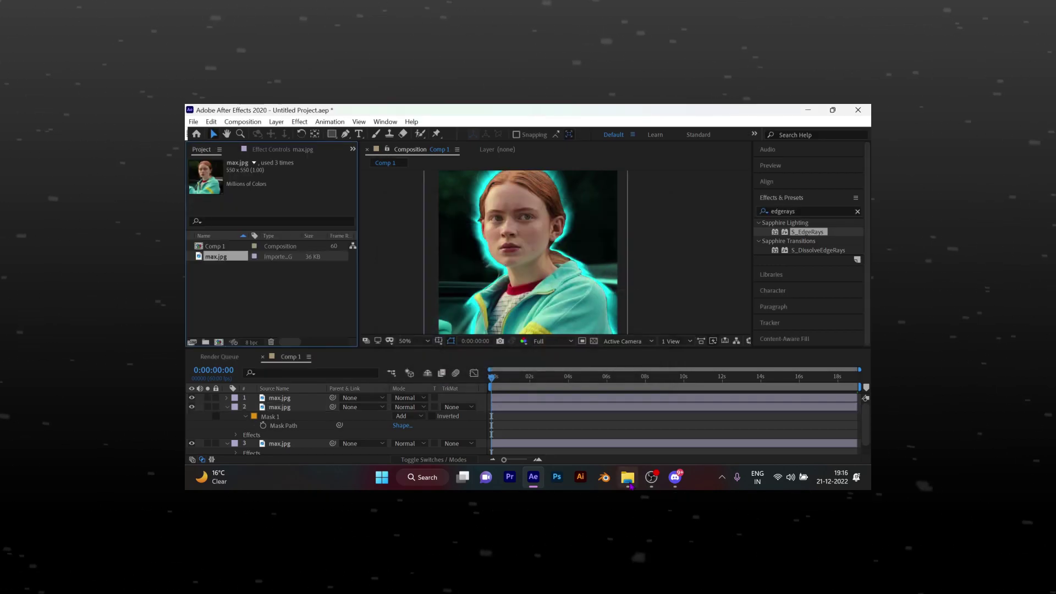
Import the Adobe After Effects logo PNG from the pfp tutorial folder and add it as the top layer of Comp 1
{"action": "left_click", "coordinate": [628, 476]}
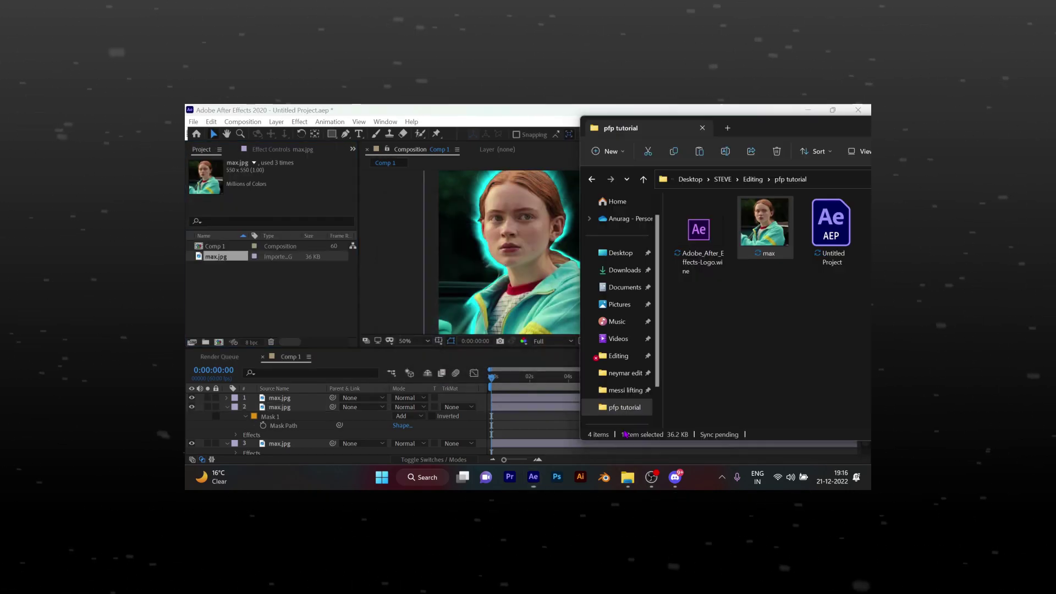
{"action": "left_click_drag", "start_coordinate": [765, 223], "coordinate": [224, 303]}
{"action": "left_click", "coordinate": [203, 299]}
{"action": "left_click_drag", "start_coordinate": [223, 246], "coordinate": [492, 397]}
Scale the After Effects logo layer down to 22%
{"action": "key", "text": "s"}
{"action": "left_click_drag", "start_coordinate": [406, 408], "coordinate": [366, 411]}
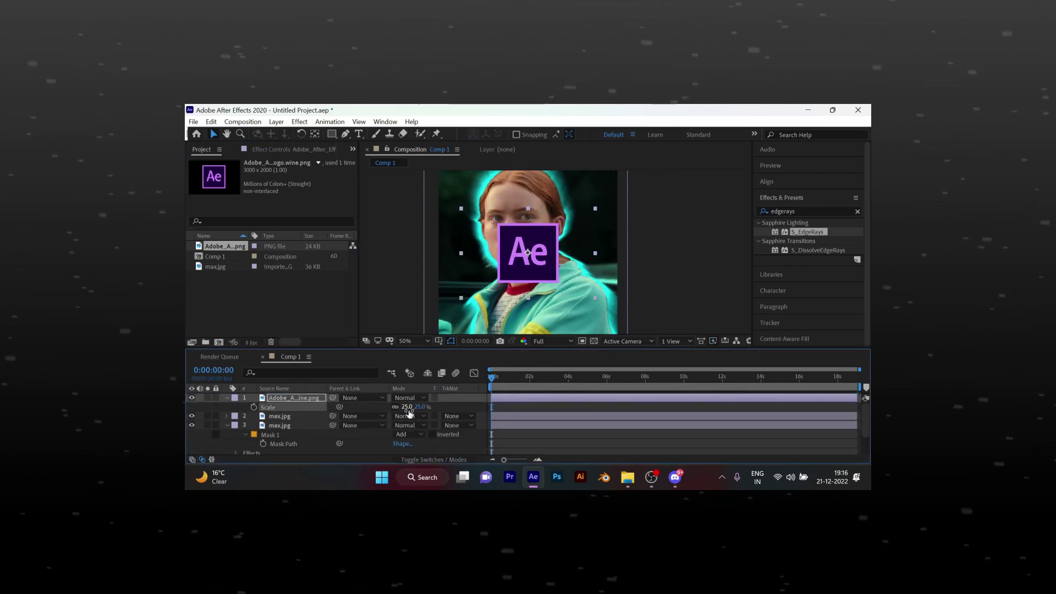
{"action": "left_click", "coordinate": [408, 406]}
{"action": "type", "text": "22"}
Tilt the logo slightly clockwise and place it beside the woman's ear, above her shoulder
{"action": "left_click", "coordinate": [555, 253]}
{"action": "key", "text": "r"}
{"action": "left_click_drag", "start_coordinate": [405, 407], "coordinate": [412, 407]}
{"action": "left_click_drag", "start_coordinate": [602, 267], "coordinate": [602, 265]}
{"action": "left_click_drag", "start_coordinate": [410, 407], "coordinate": [406, 407]}
{"action": "key", "text": "s"}
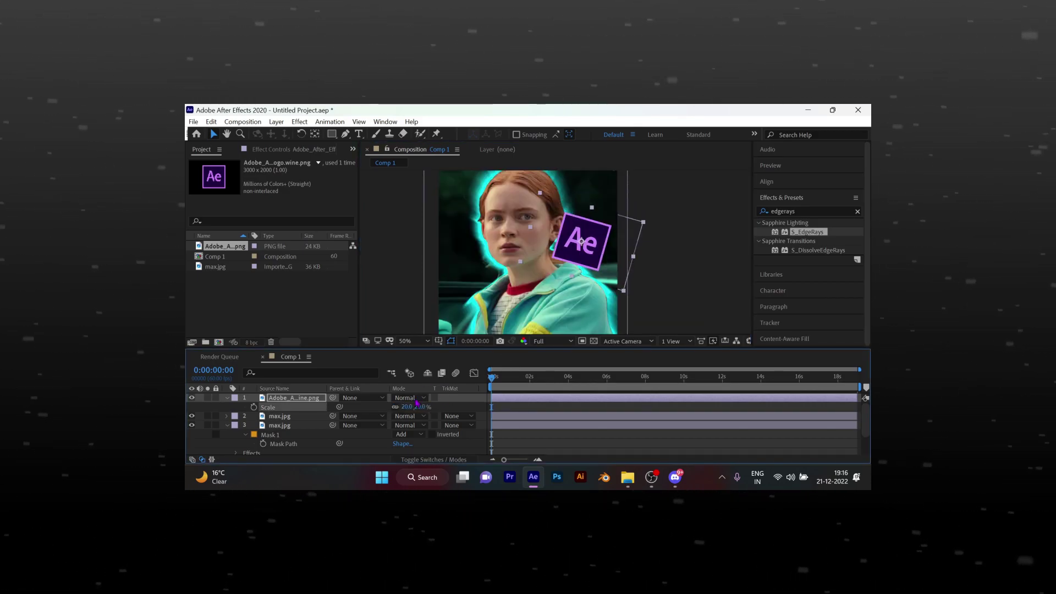
{"action": "left_click_drag", "start_coordinate": [595, 257], "coordinate": [595, 262]}
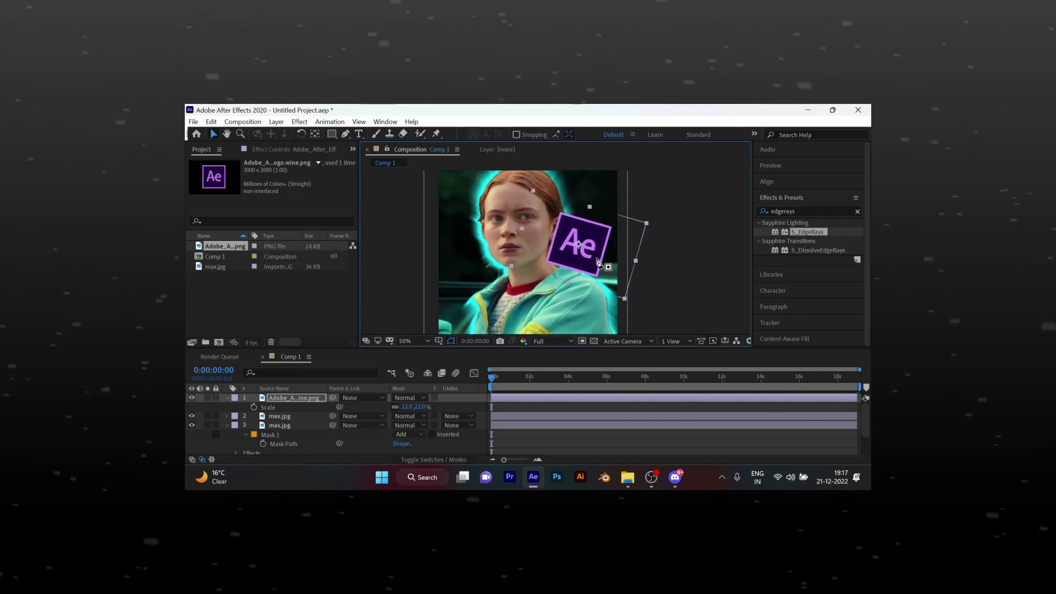
Hide the logo layer and start a Pen mask on it along the edge of the woman's hair and ear
{"action": "key", "text": "g"}
{"action": "left_click", "coordinate": [192, 398]}
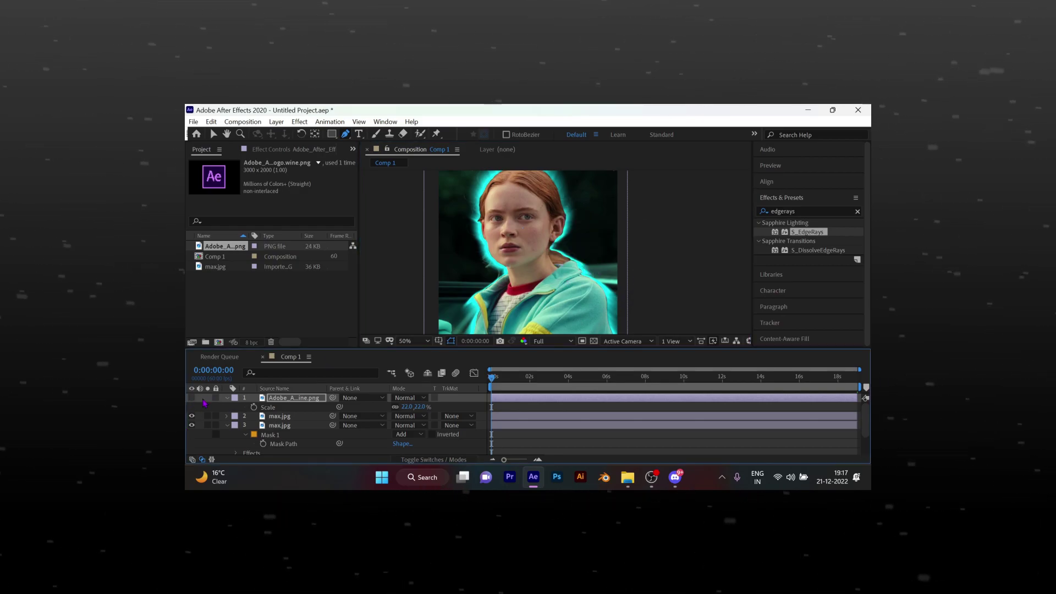
{"action": "left_click", "coordinate": [191, 398]}
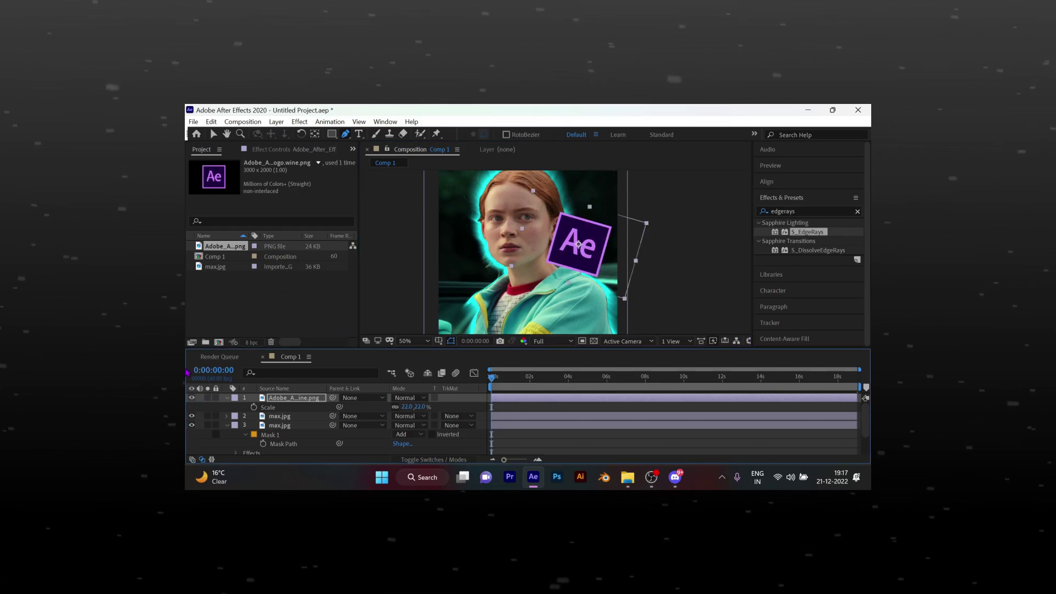
{"action": "left_click", "coordinate": [191, 397]}
{"action": "scroll", "coordinate": [581, 225], "scroll_direction": "up", "scroll_amount": 1}
{"action": "left_click_drag", "start_coordinate": [581, 224], "coordinate": [549, 318]}
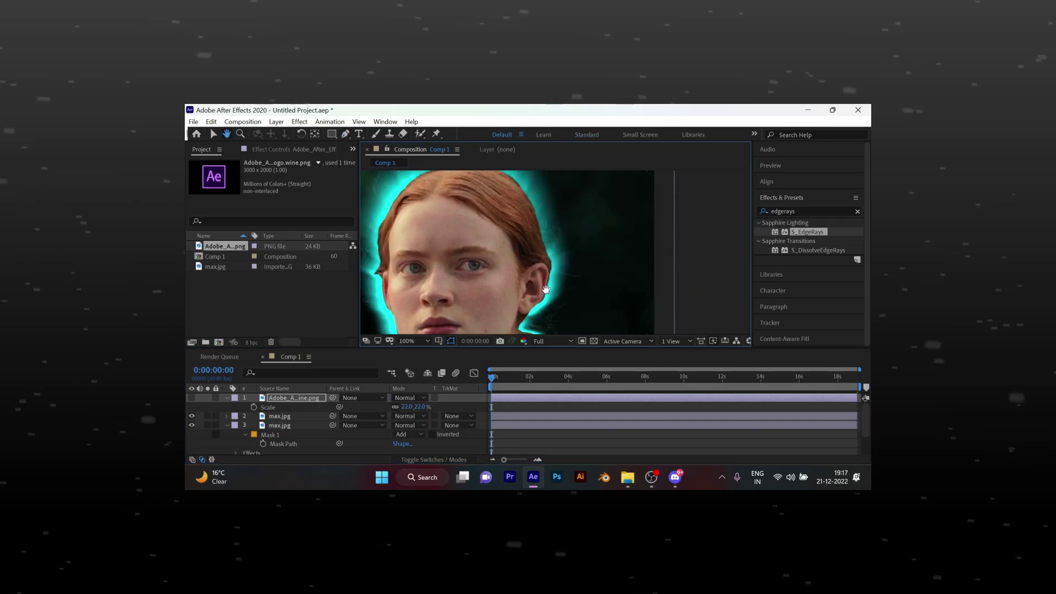
{"action": "left_click", "coordinate": [191, 398]}
{"action": "left_click", "coordinate": [192, 397]}
{"action": "left_click", "coordinate": [530, 226]}
{"action": "left_click", "coordinate": [532, 234]}
{"action": "left_click", "coordinate": [532, 241]}
{"action": "left_click", "coordinate": [534, 246]}
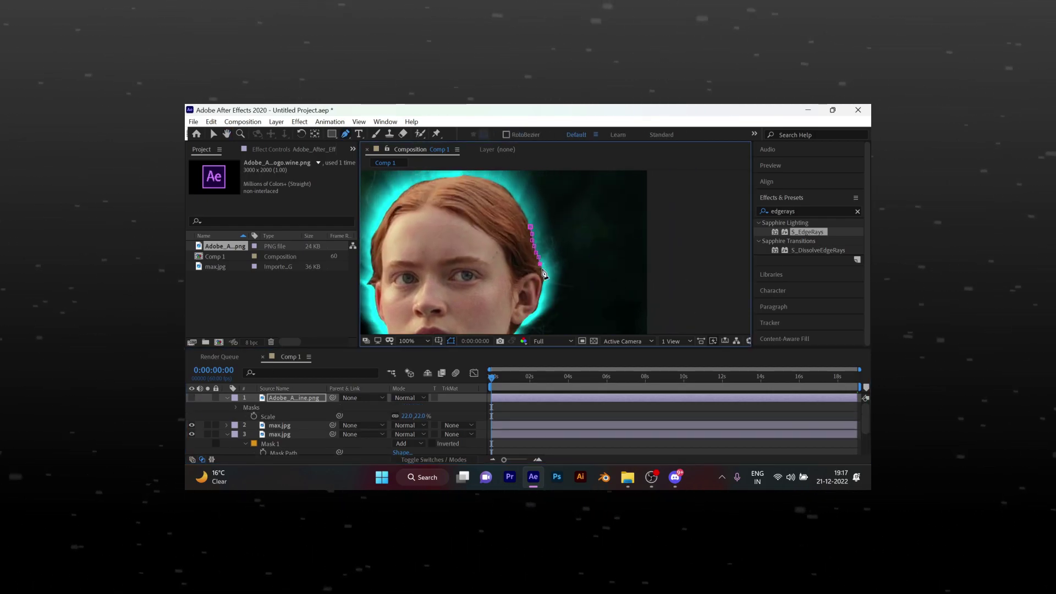
{"action": "left_click", "coordinate": [536, 309]}
{"action": "left_click", "coordinate": [531, 315]}
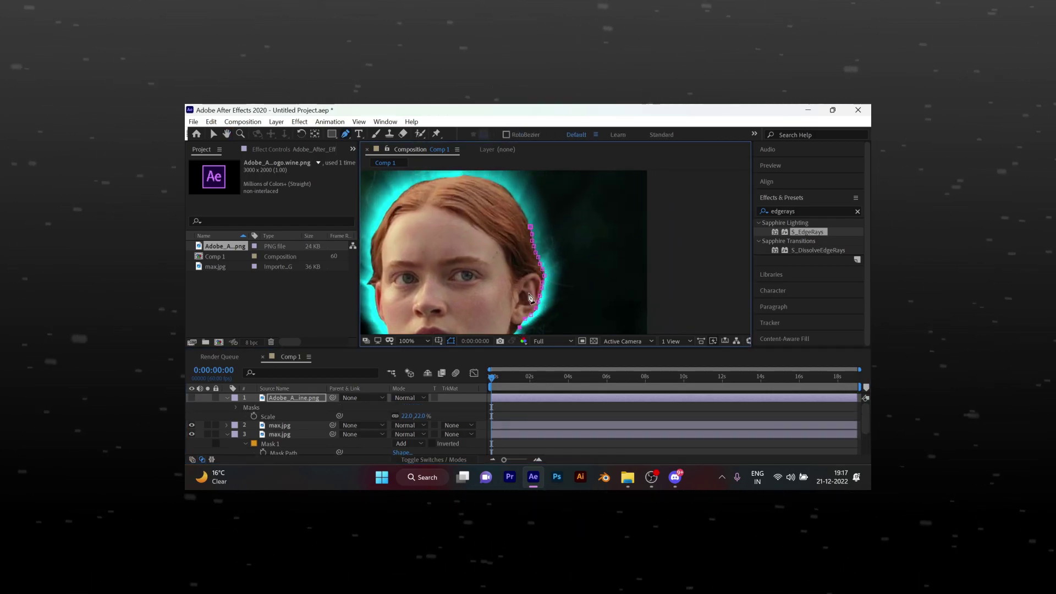
Continue the logo mask from below the ear along the neck and tied hair to the jacket's shoulder
{"action": "left_click_drag", "start_coordinate": [530, 286], "coordinate": [548, 213]}
{"action": "left_click", "coordinate": [532, 259]}
{"action": "left_click", "coordinate": [529, 266]}
{"action": "left_click", "coordinate": [535, 268]}
{"action": "left_click", "coordinate": [540, 268]}
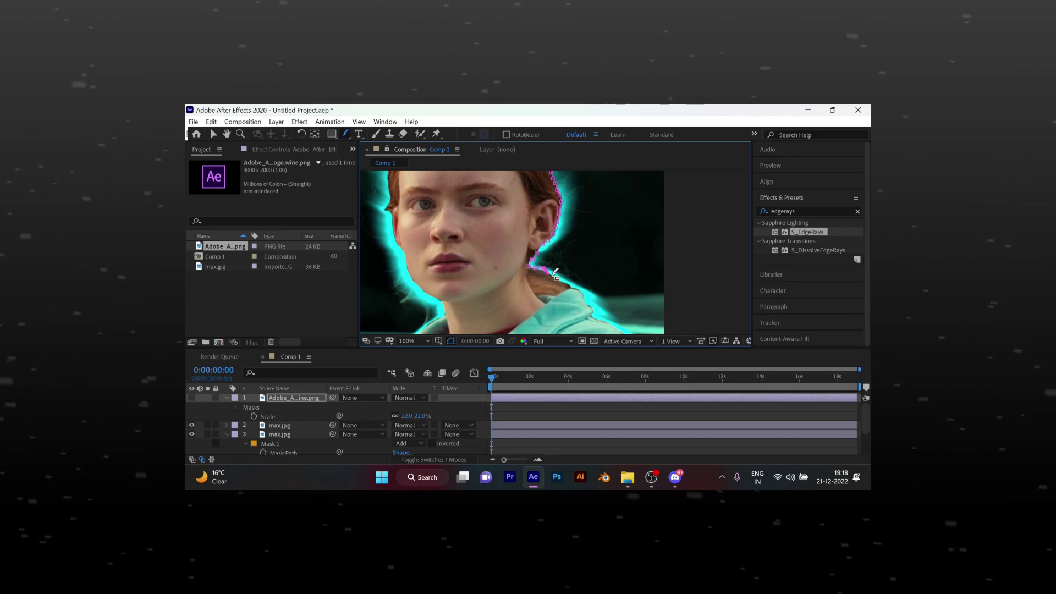
{"action": "left_click", "coordinate": [558, 280]}
{"action": "left_click", "coordinate": [591, 308]}
{"action": "left_click", "coordinate": [593, 314]}
{"action": "left_click", "coordinate": [594, 318]}
{"action": "left_click", "coordinate": [600, 320]}
{"action": "left_click", "coordinate": [617, 330]}
Close the logo mask by routing it outside the image and back to its starting point at the hair
{"action": "left_click_drag", "start_coordinate": [677, 332], "coordinate": [656, 277]}
{"action": "left_click", "coordinate": [681, 254]}
{"action": "left_click_drag", "start_coordinate": [682, 189], "coordinate": [649, 329]}
{"action": "left_click", "coordinate": [649, 183]}
{"action": "left_click", "coordinate": [490, 197]}
Show the logo layer again, reveal its mask path property, and deselect it to check the cutout
{"action": "left_click", "coordinate": [192, 398]}
{"action": "key", "text": "m"}
{"action": "key", "text": "v"}
{"action": "left_click", "coordinate": [571, 266]}
{"action": "left_click", "coordinate": [675, 203]}
{"action": "scroll", "coordinate": [675, 203], "scroll_direction": "down", "scroll_amount": 2}
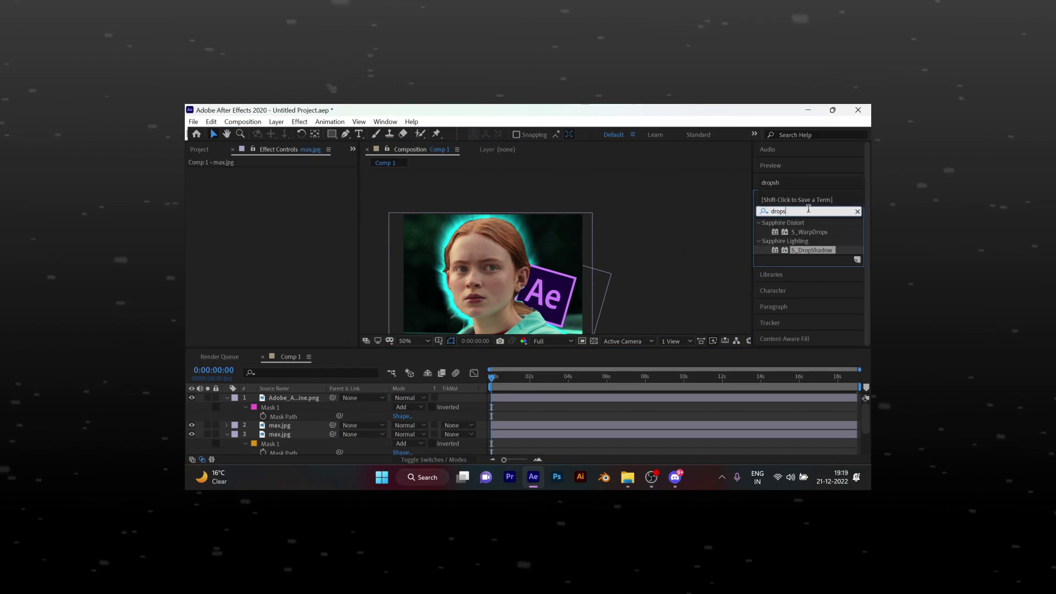
Find the Perspective Drop Shadow effect and apply it to the upper max.jpg layer
{"action": "key", "text": "BackSpace"}
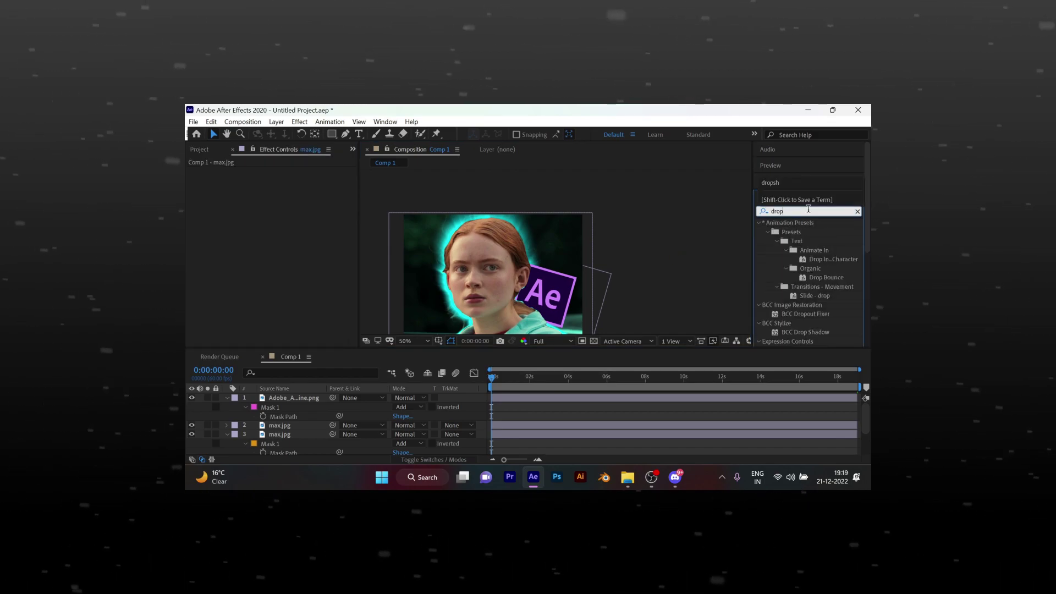
{"action": "type", "text": "sha"}
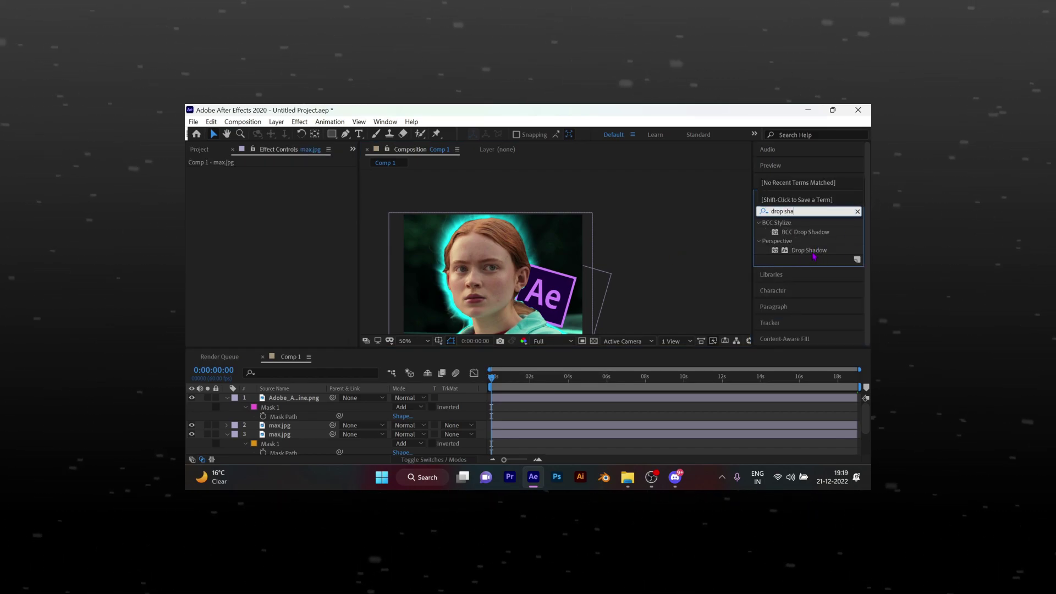
{"action": "left_click_drag", "start_coordinate": [814, 256], "coordinate": [540, 426]}
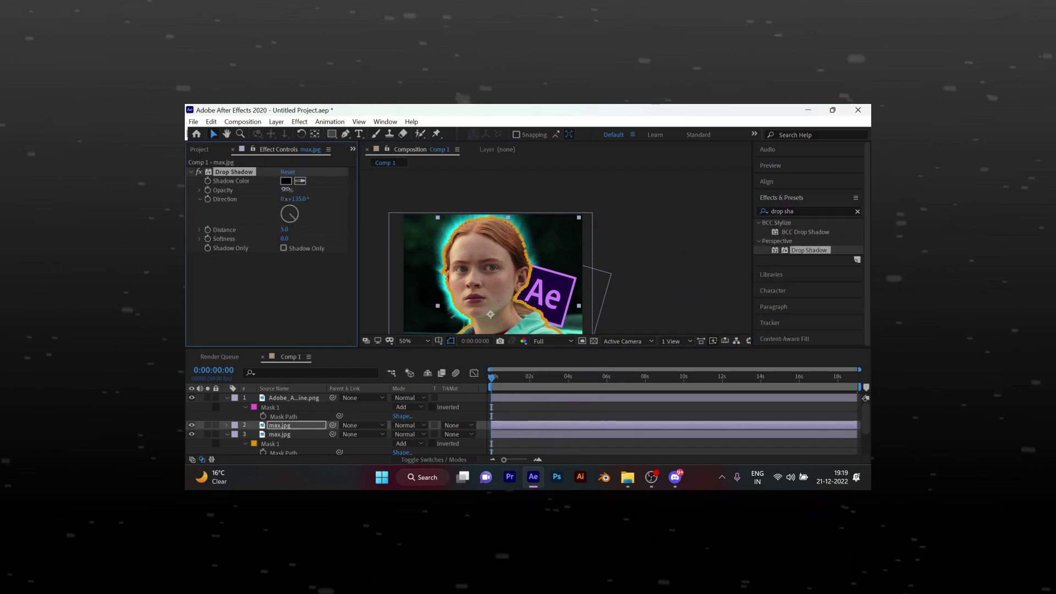
Set the drop shadow's Opacity to 100% and Softness to 15
{"action": "left_click_drag", "start_coordinate": [288, 189], "coordinate": [325, 190]}
{"action": "left_click", "coordinate": [315, 274]}
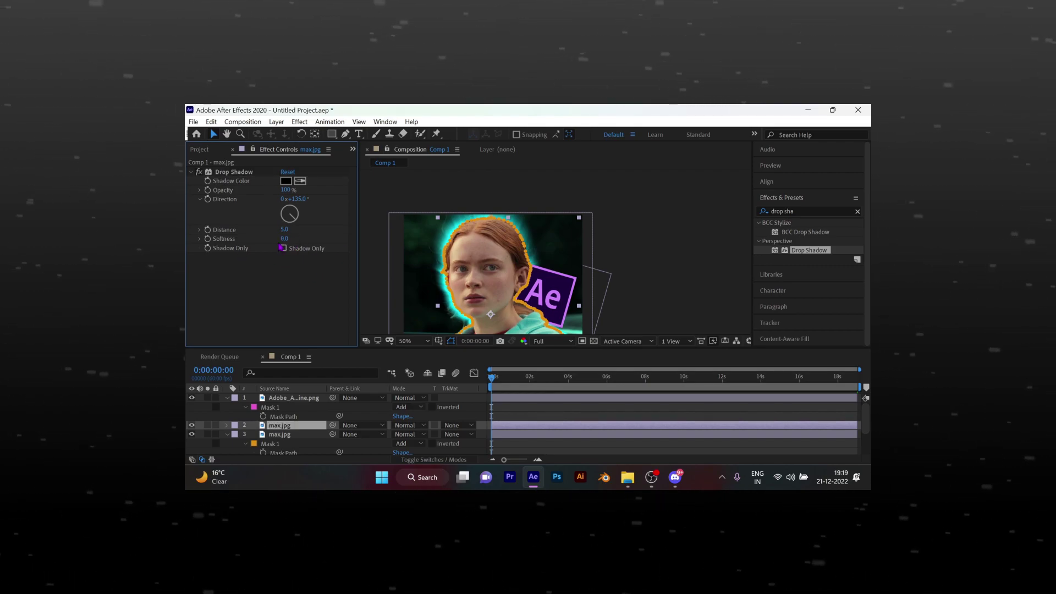
{"action": "left_click_drag", "start_coordinate": [283, 237], "coordinate": [292, 237]}
{"action": "left_click", "coordinate": [651, 268]}
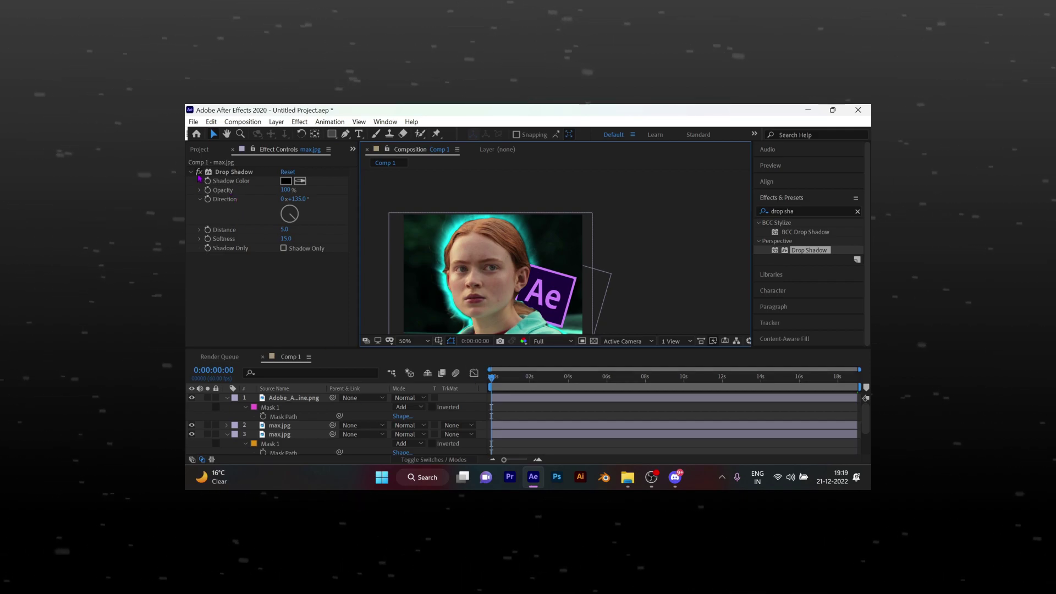
Find the BCC Page Turn effect and apply it to the After Effects logo layer
{"action": "left_click", "coordinate": [231, 194]}
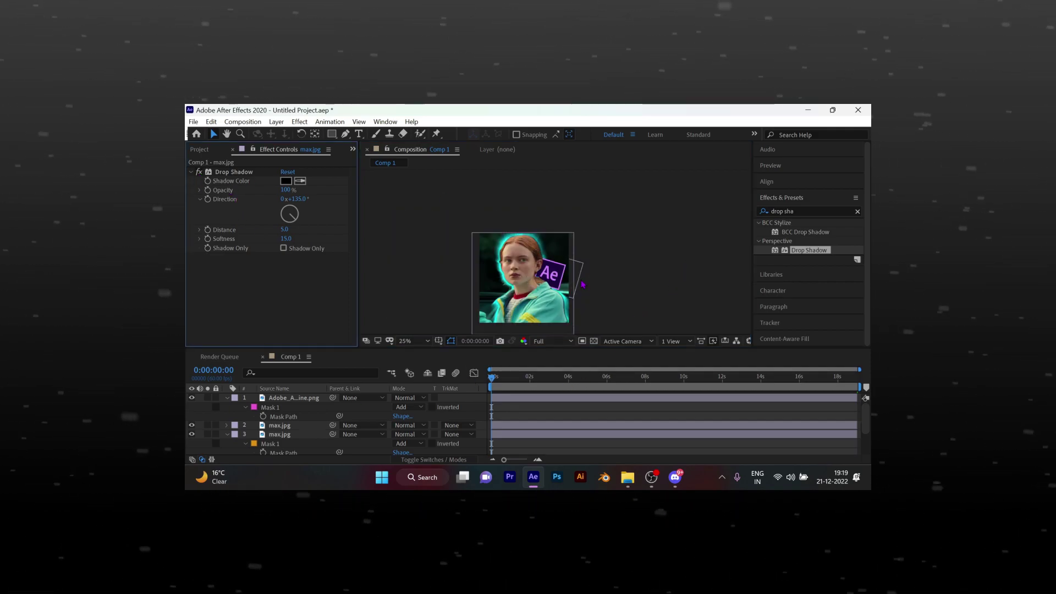
{"action": "left_click", "coordinate": [538, 400]}
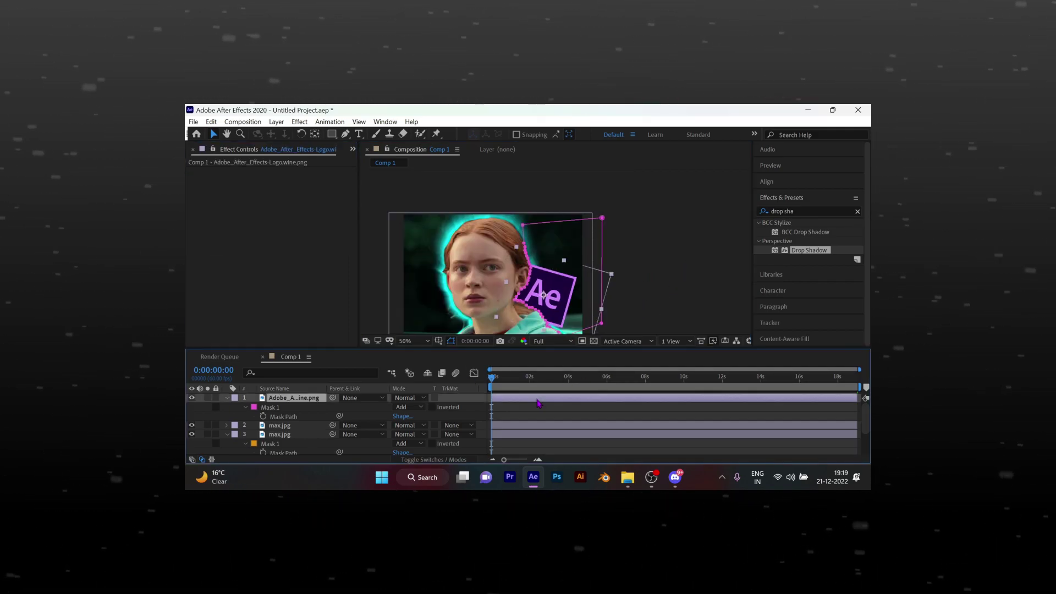
{"action": "left_click", "coordinate": [803, 207]}
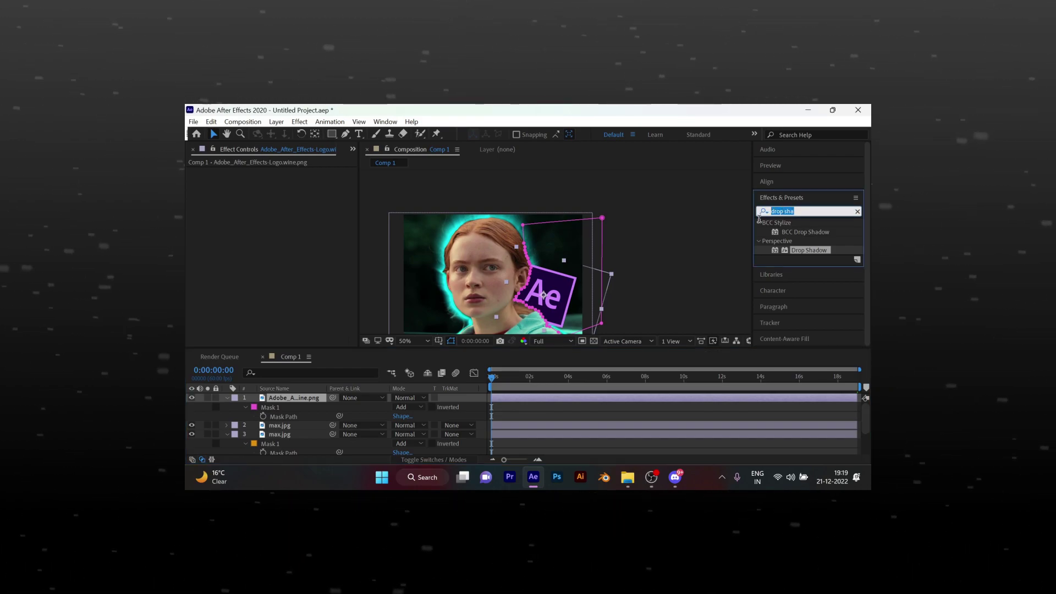
{"action": "type", "text": "page"}
{"action": "left_click_drag", "start_coordinate": [801, 231], "coordinate": [545, 397]}
Set the logo's Page Turn Offset to 36.5 and deselect the layer
{"action": "left_click_drag", "start_coordinate": [281, 255], "coordinate": [259, 249]}
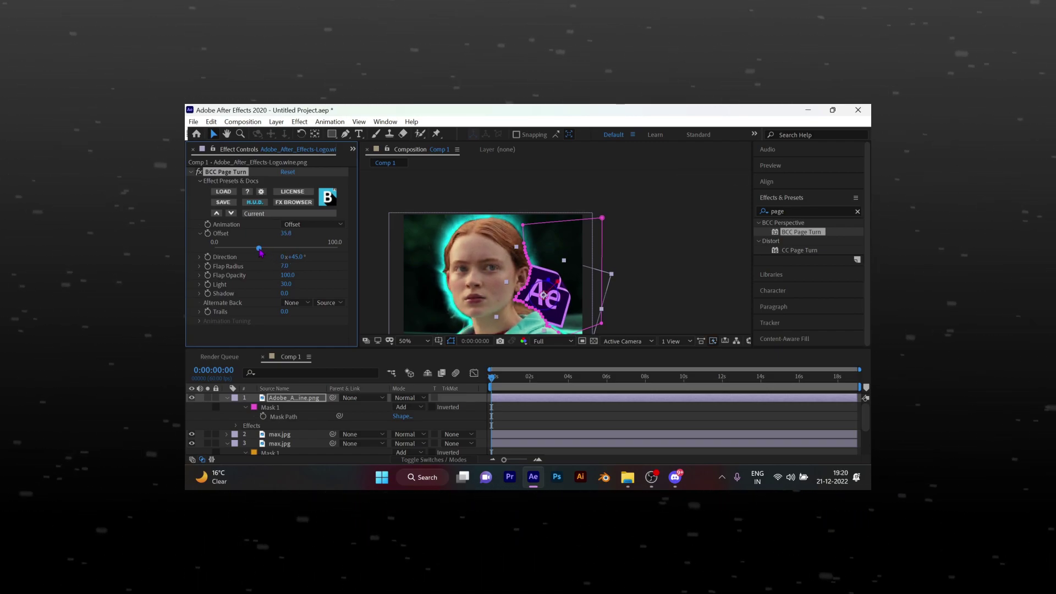
{"action": "left_click", "coordinate": [286, 233]}
{"action": "type", "text": "35"}
{"action": "key", "text": "BackSpace"}
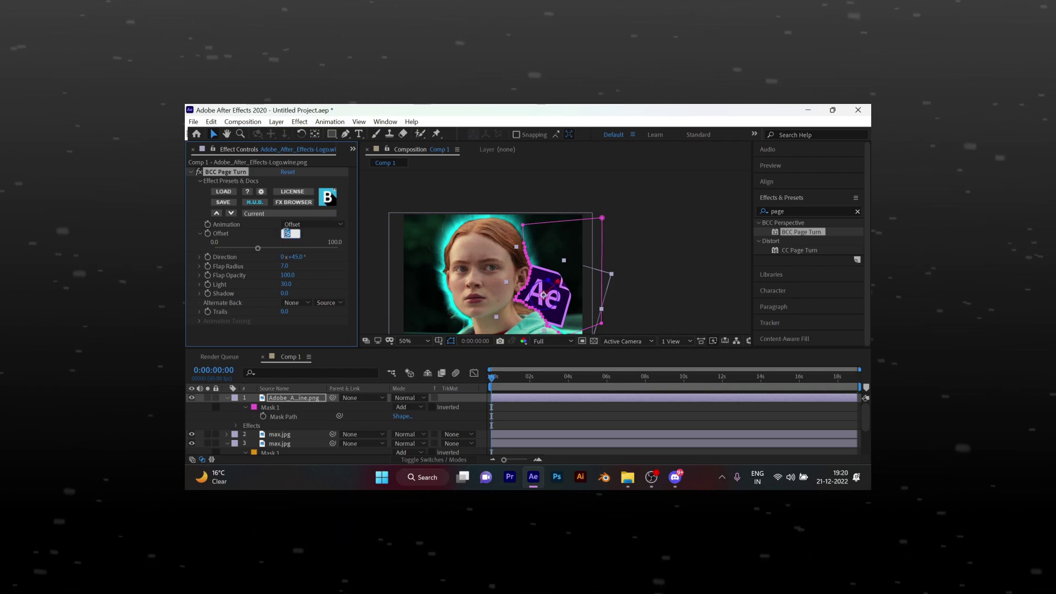
{"action": "type", "text": "6."}
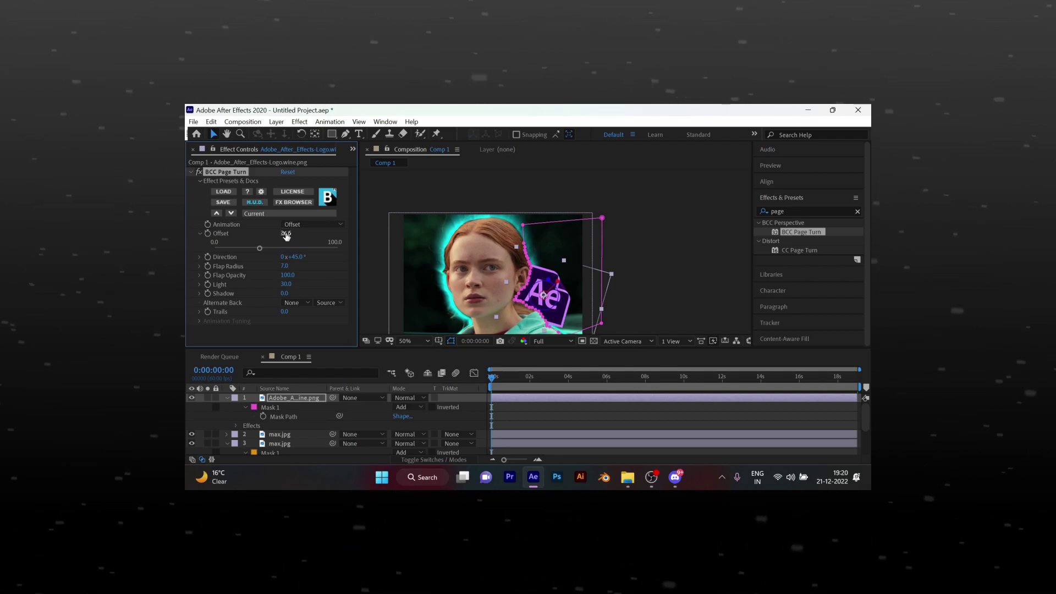
{"action": "type", "text": "5"}
{"action": "left_click", "coordinate": [677, 238]}
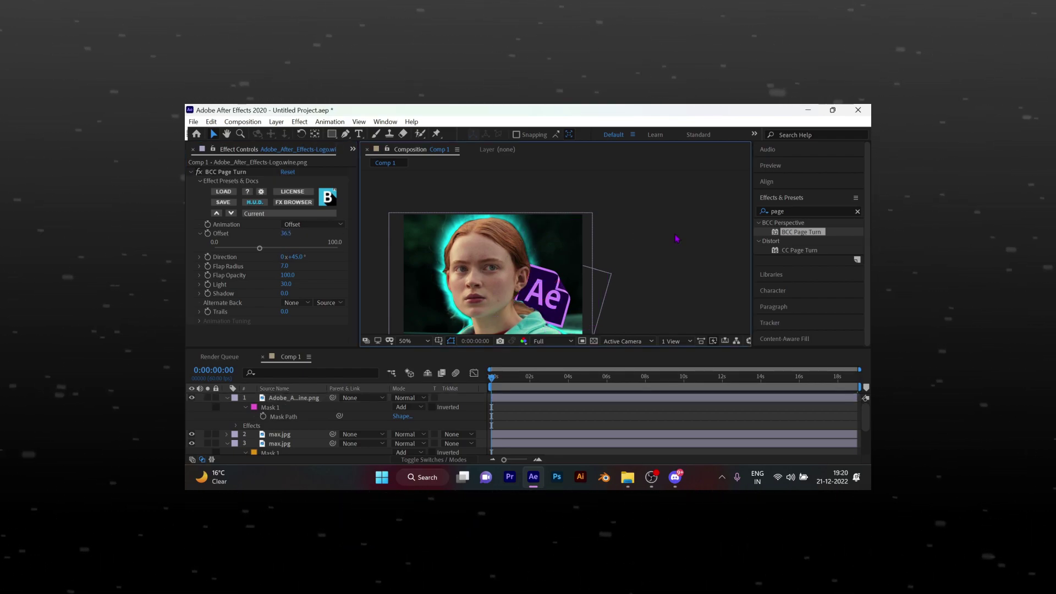
Find the Color Correction Tint effect and apply it to the logo layer
{"action": "left_click", "coordinate": [810, 208]}
{"action": "type", "text": "tint"}
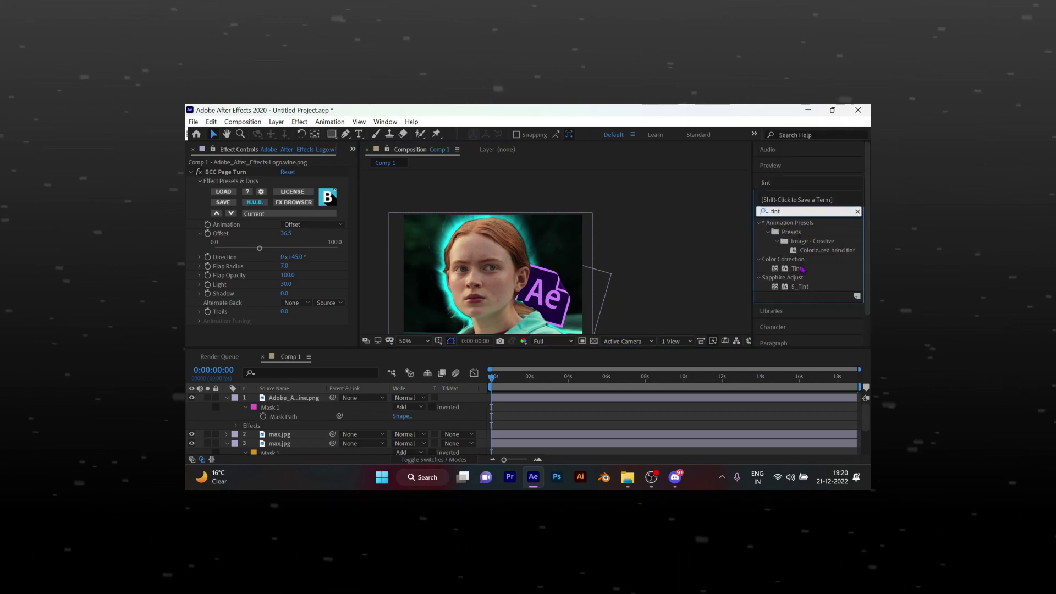
{"action": "left_click_drag", "start_coordinate": [796, 269], "coordinate": [565, 397]}
Set the Tint effect's Map White To color to bright cyan, keeping Amount to Tint at 100%
{"action": "left_click", "coordinate": [286, 323]}
{"action": "left_click_drag", "start_coordinate": [549, 259], "coordinate": [555, 290]}
{"action": "left_click", "coordinate": [535, 223]}
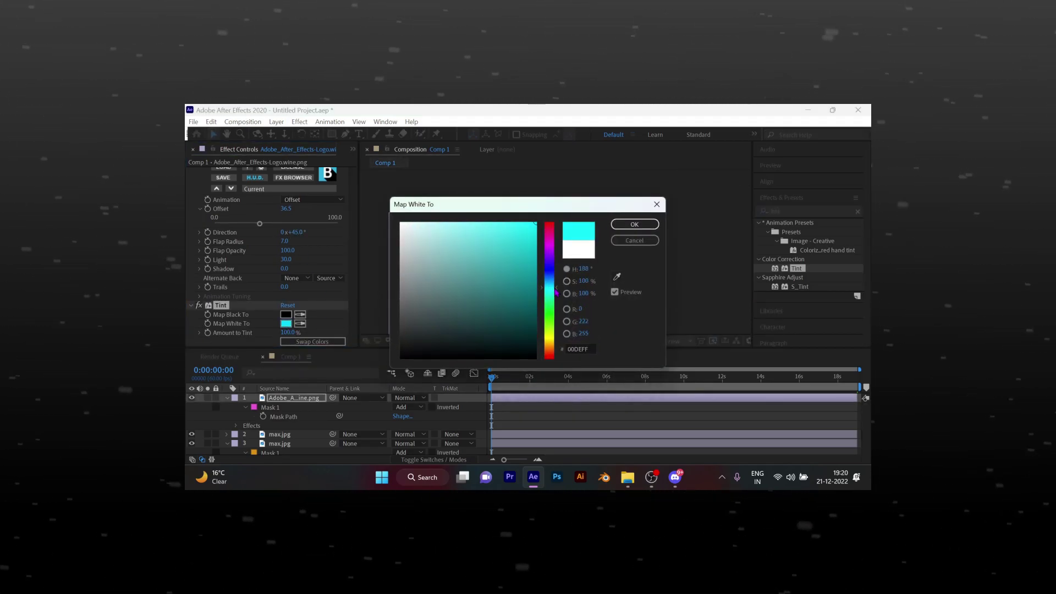
{"action": "left_click", "coordinate": [629, 232]}
{"action": "left_click_drag", "start_coordinate": [290, 333], "coordinate": [260, 339]}
{"action": "left_click", "coordinate": [655, 268]}
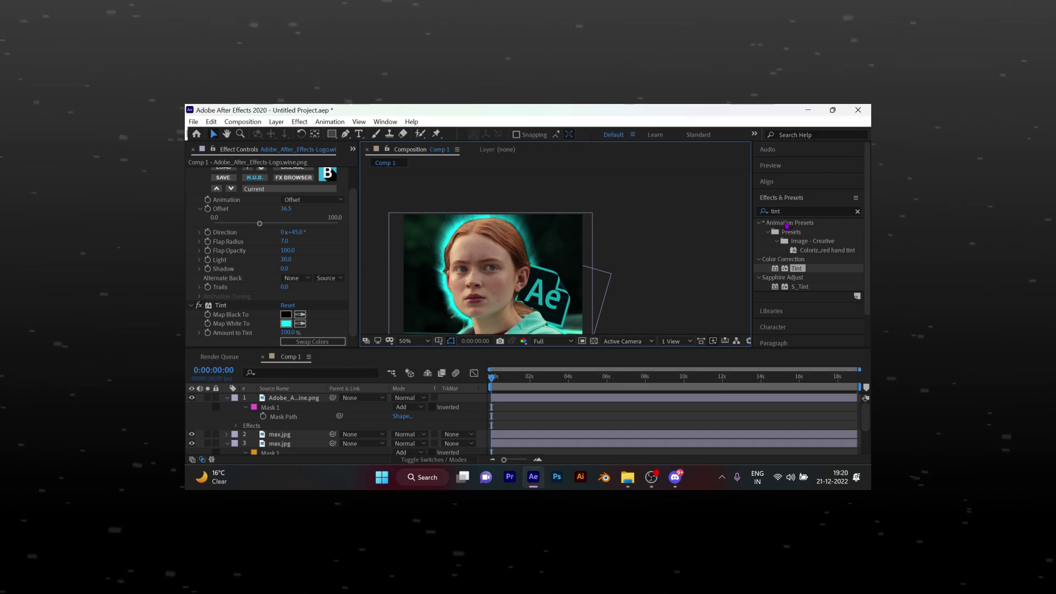
Find the BCC Wave effect and apply it to the logo layer
{"action": "left_click_drag", "start_coordinate": [787, 211], "coordinate": [739, 226]}
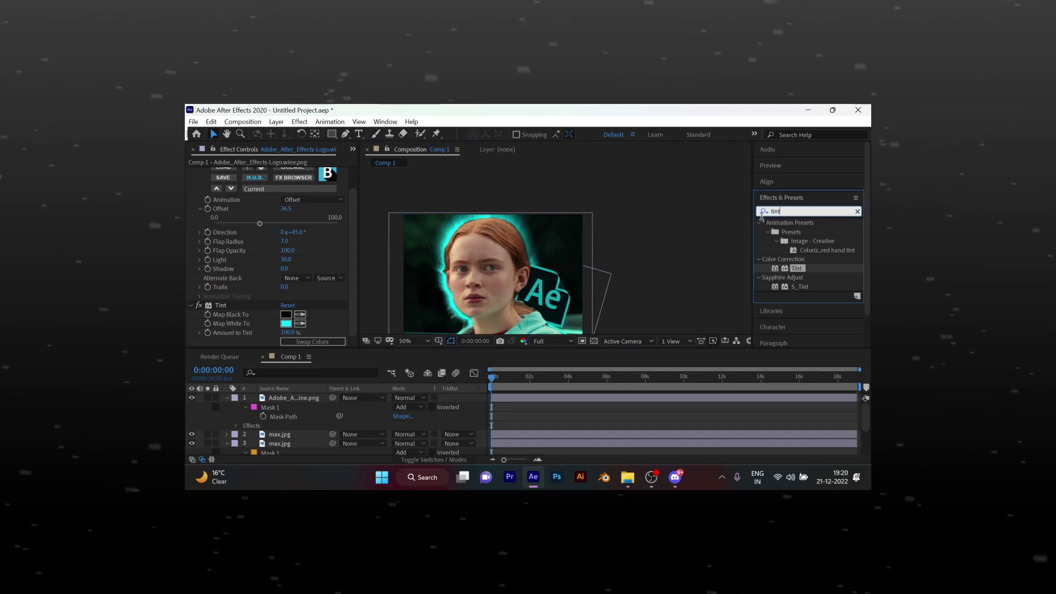
{"action": "type", "text": "bv"}
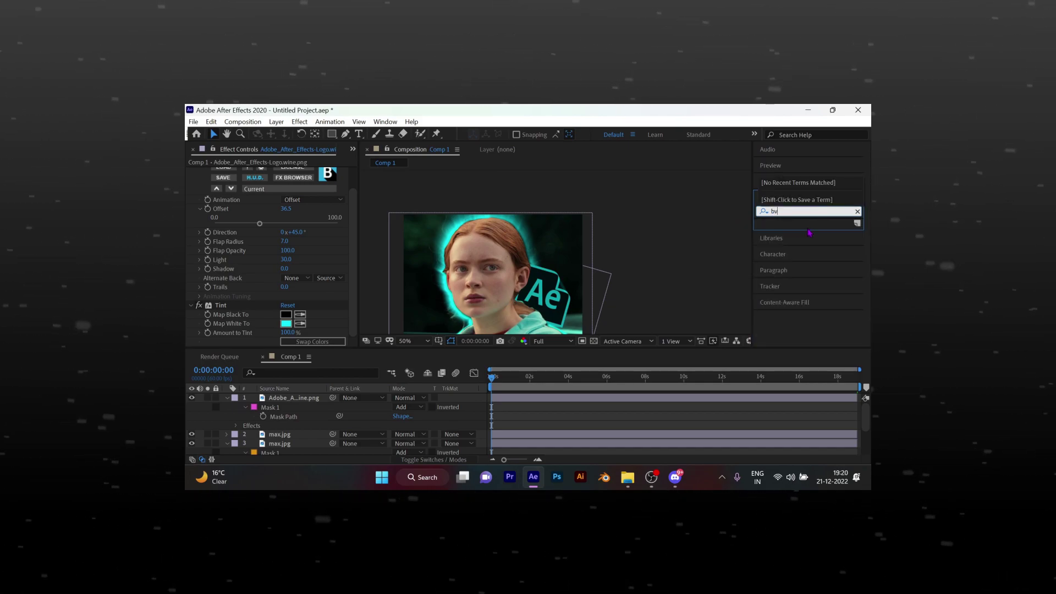
{"action": "key", "text": "BackSpace"}
{"action": "type", "text": "cc wave"}
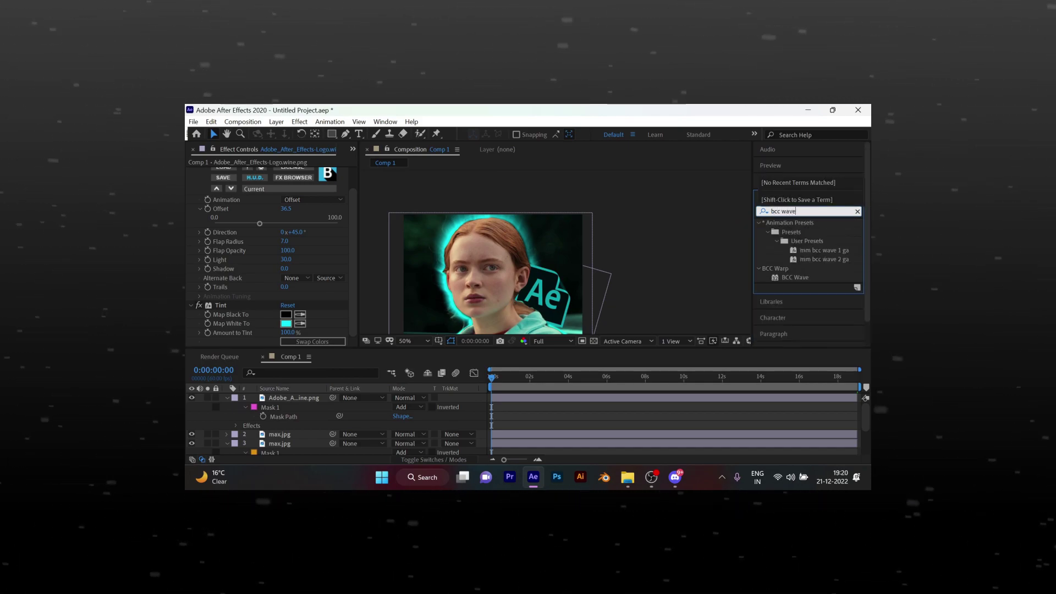
{"action": "left_click_drag", "start_coordinate": [796, 278], "coordinate": [517, 398]}
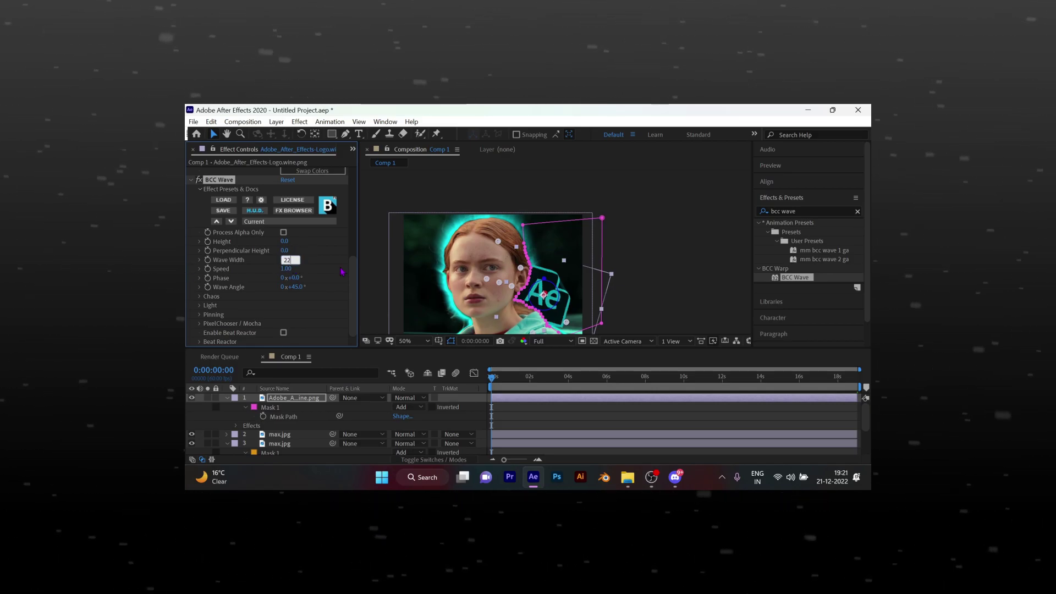
Set the BCC Wave effect's Wave Width to 225 and Speed to 0.20
{"action": "type", "text": "225"}
{"action": "key", "text": "Return"}
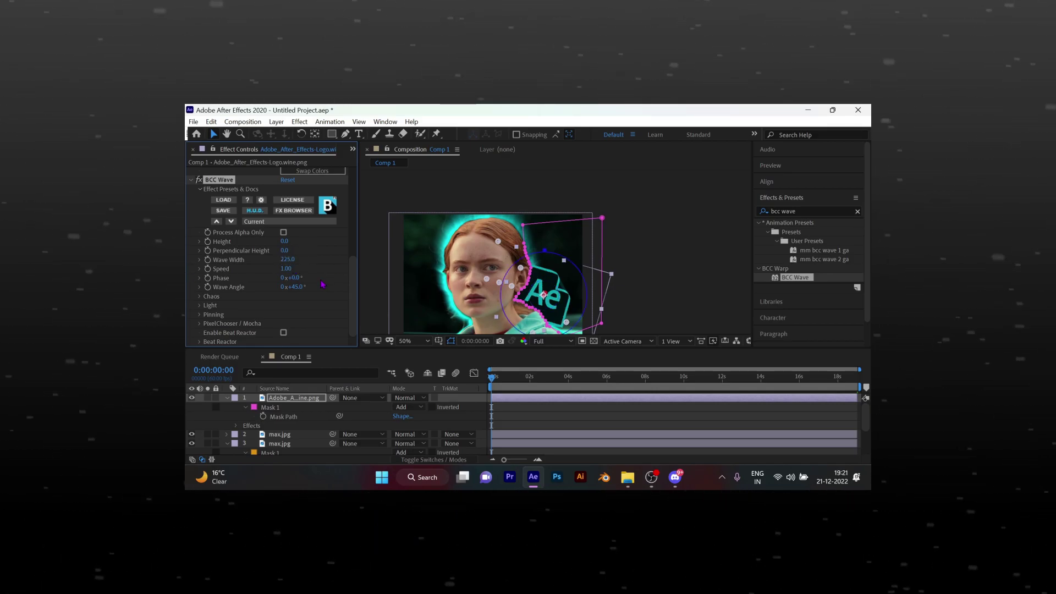
{"action": "left_click", "coordinate": [286, 268]}
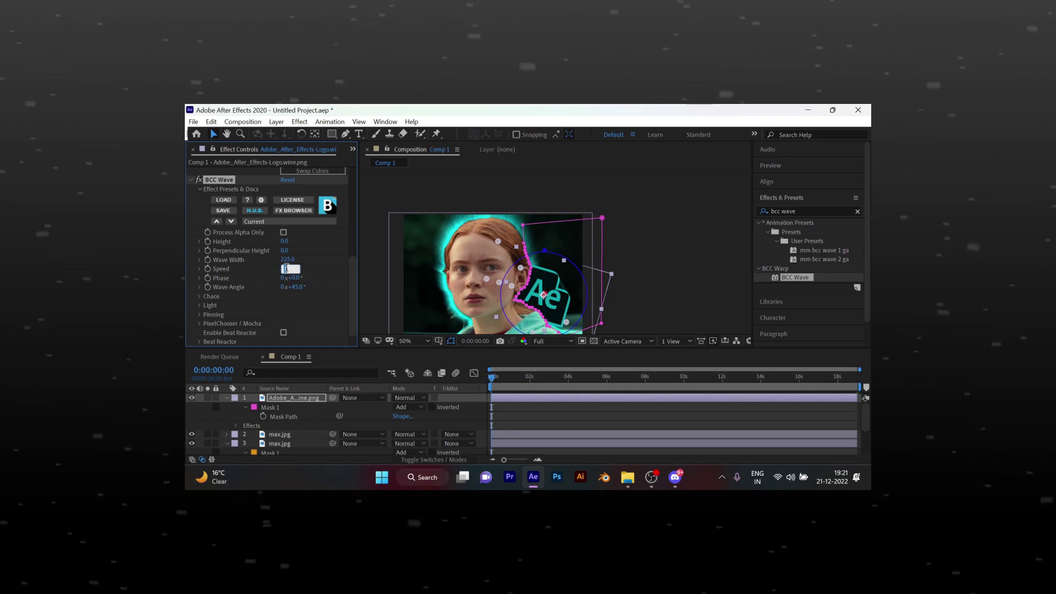
{"action": "type", "text": ".2"}
{"action": "key", "text": "Return"}
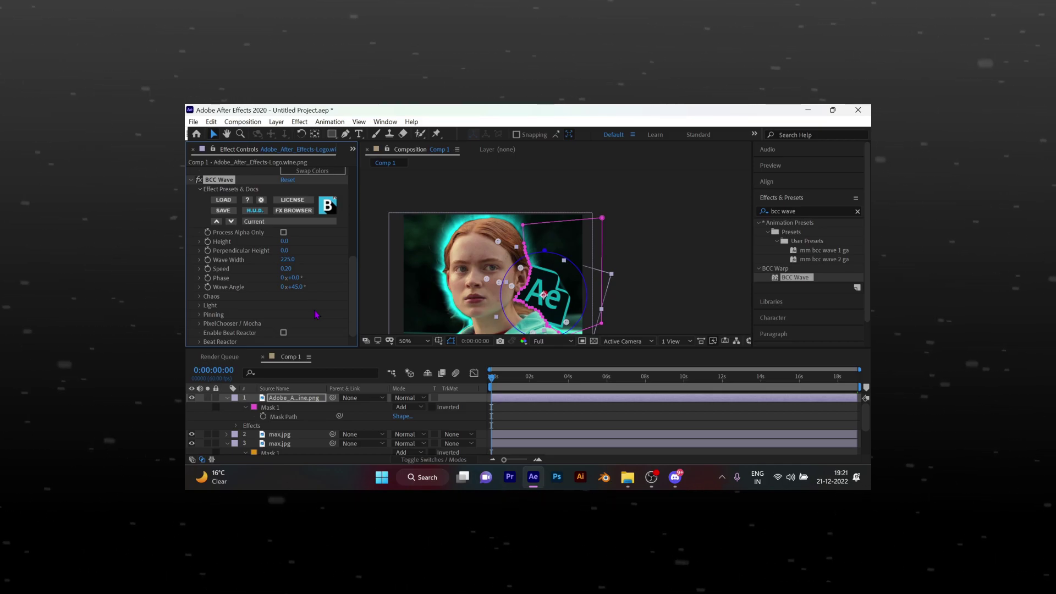
In the BCC Wave Light settings, set Light Level to 75 and Light Color to white
{"action": "left_click", "coordinate": [199, 306]}
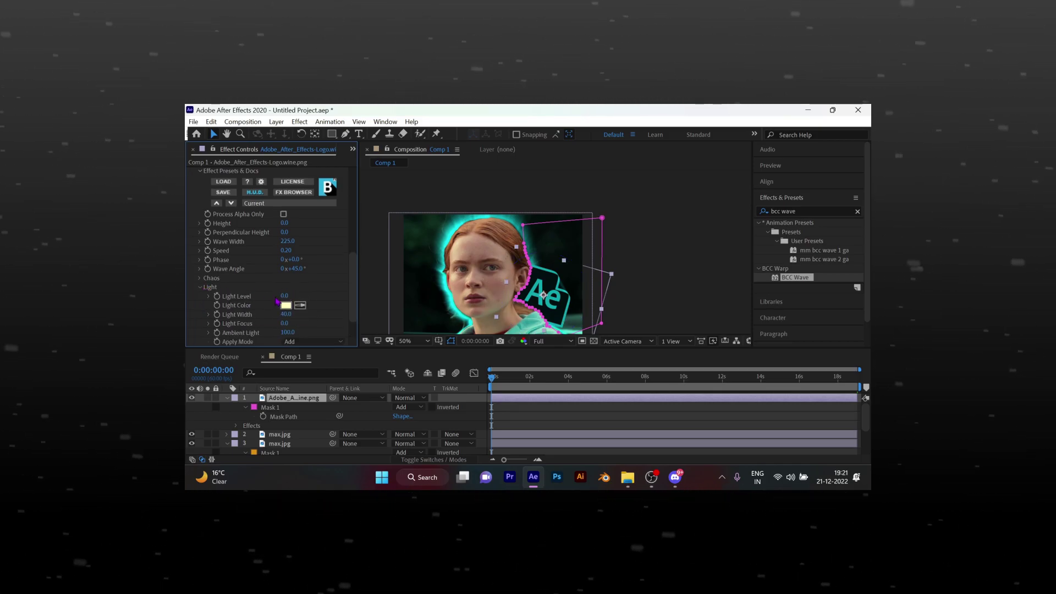
{"action": "left_click", "coordinate": [285, 297]}
{"action": "left_click_drag", "start_coordinate": [286, 295], "coordinate": [286, 295]}
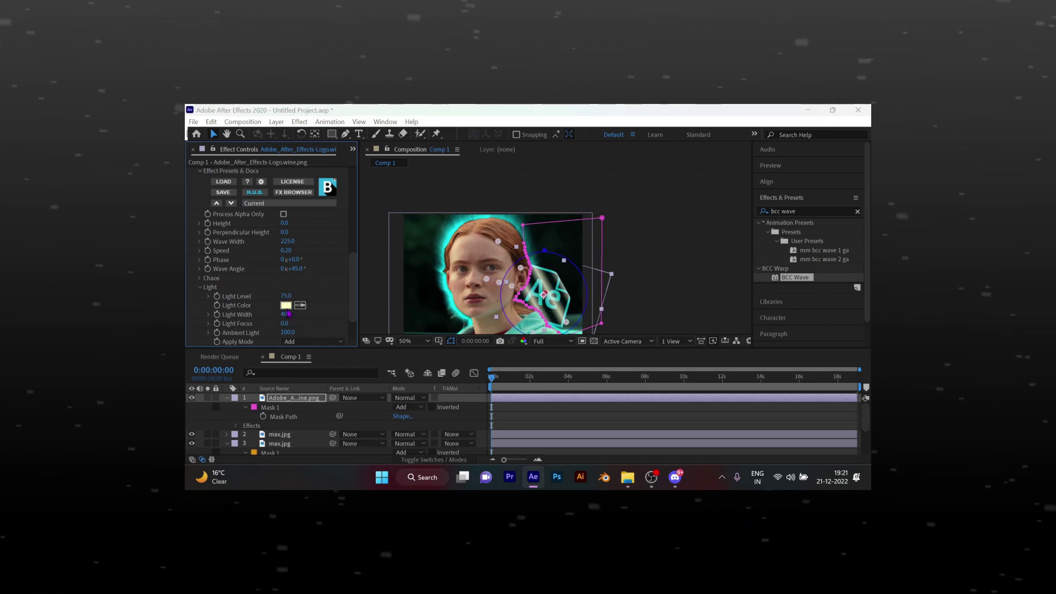
{"action": "left_click", "coordinate": [286, 305]}
{"action": "left_click", "coordinate": [648, 240]}
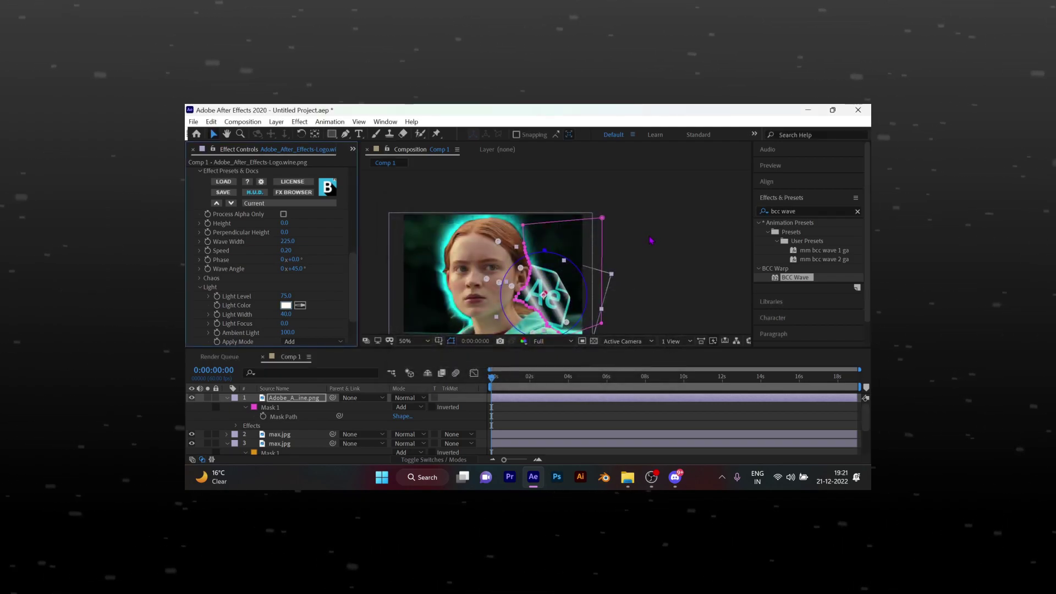
Set the BCC Wave Light Width to 35 and Ambient Light to 60
{"action": "left_click", "coordinate": [288, 315]}
{"action": "type", "text": "35"}
{"action": "key", "text": "Return"}
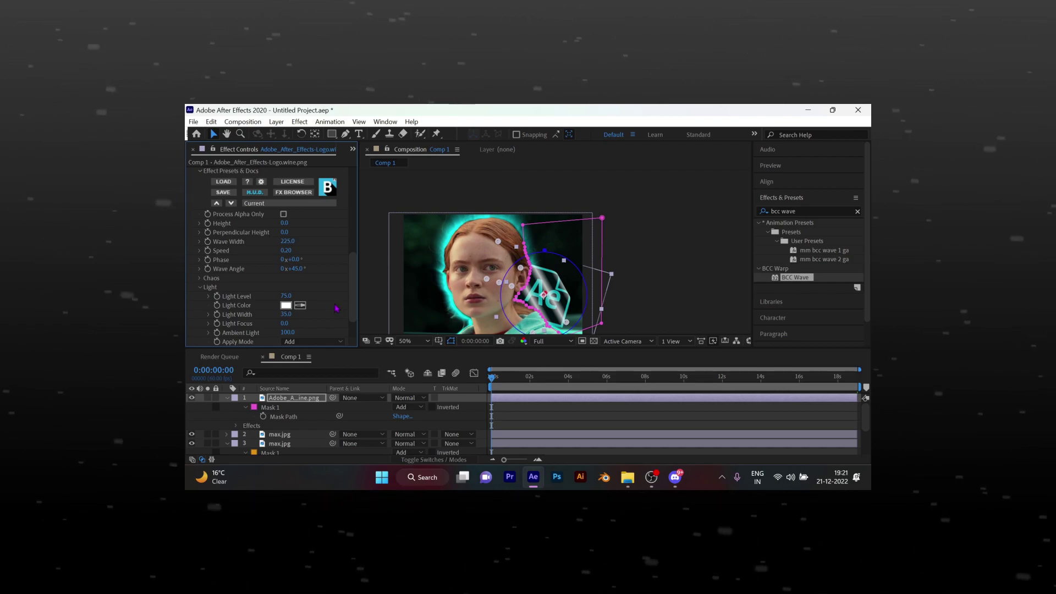
{"action": "left_click", "coordinate": [285, 331]}
{"action": "type", "text": "60"}
{"action": "key", "text": "Return"}
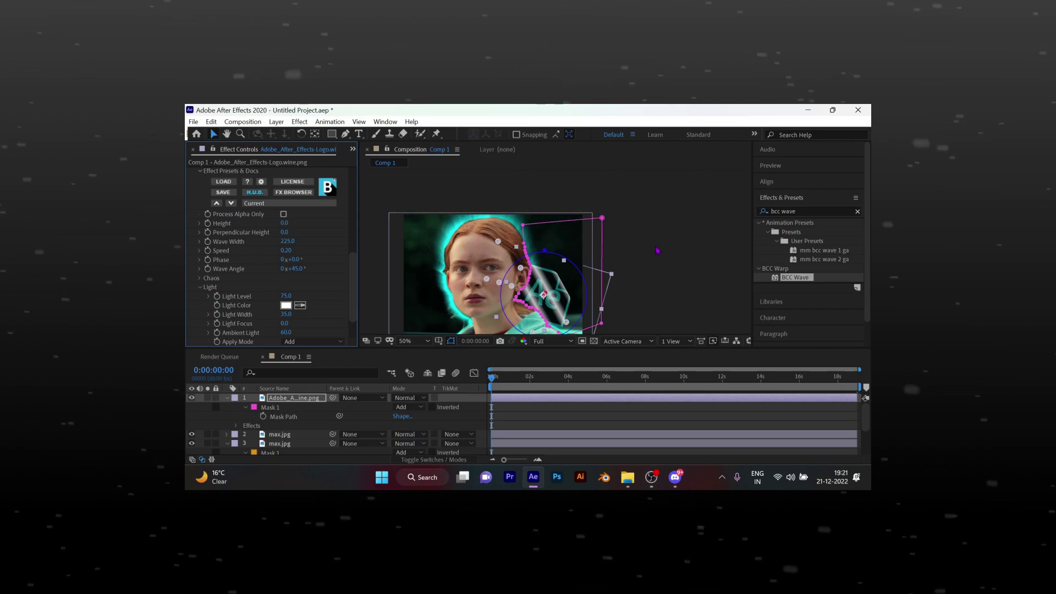
Set the BCC Wave light's Apply Mode to Overlay and deselect the logo layer
{"action": "left_click", "coordinate": [325, 341]}
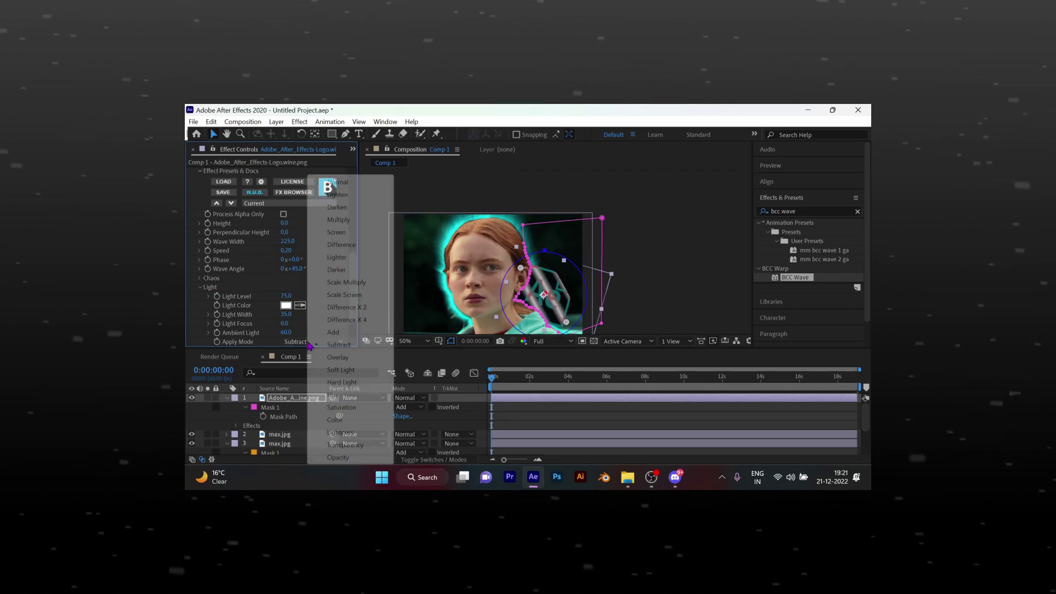
{"action": "left_click", "coordinate": [376, 347]}
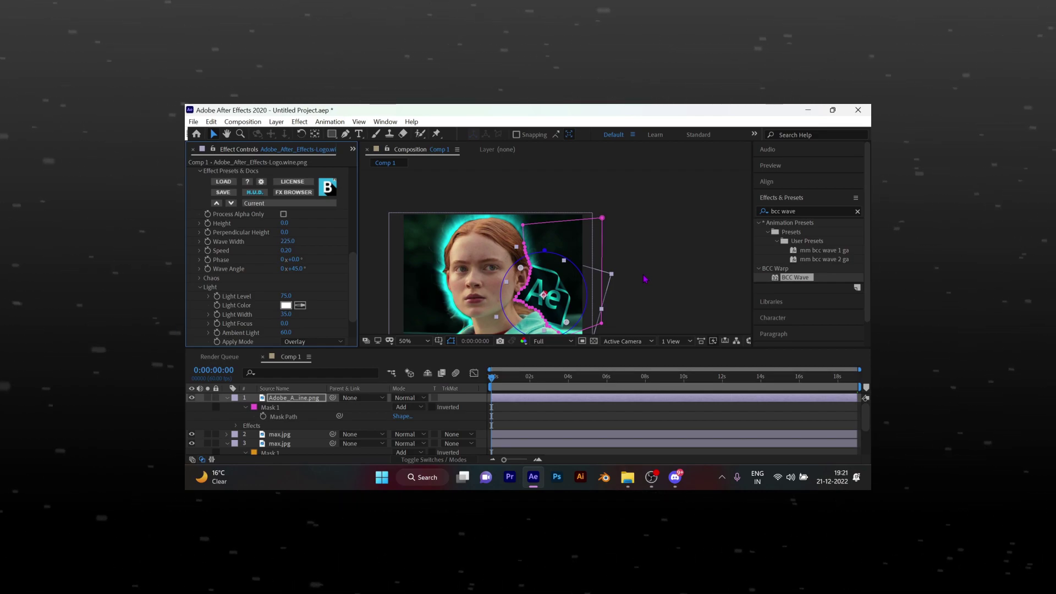
{"action": "left_click", "coordinate": [702, 267]}
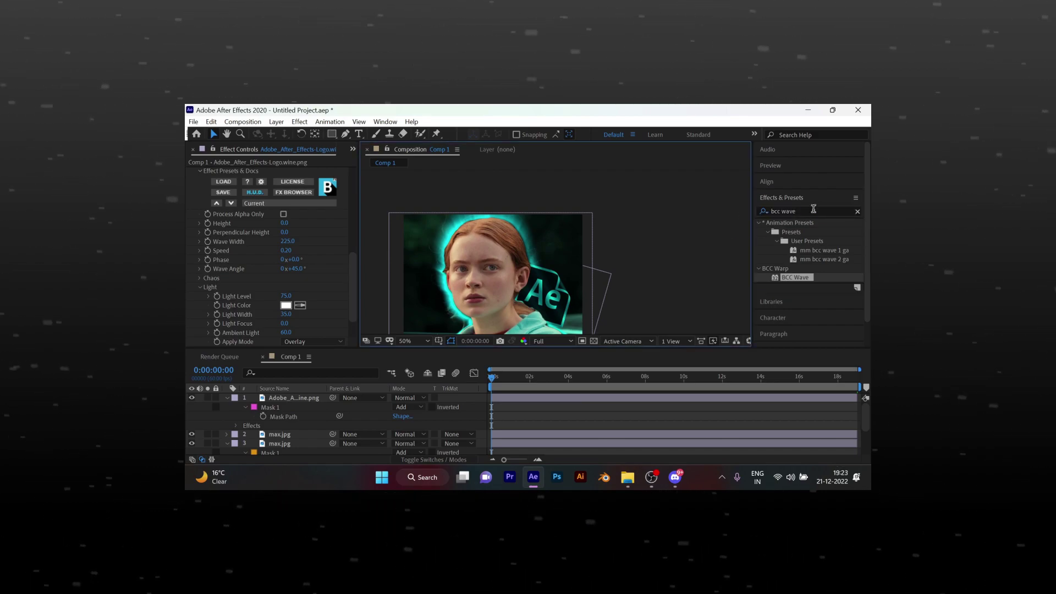
Find the Sapphire S_GlowAura effect and apply it to the logo layer
{"action": "left_click", "coordinate": [813, 209]}
{"action": "type", "text": "aur"}
{"action": "left_click_drag", "start_coordinate": [809, 231], "coordinate": [578, 403]}
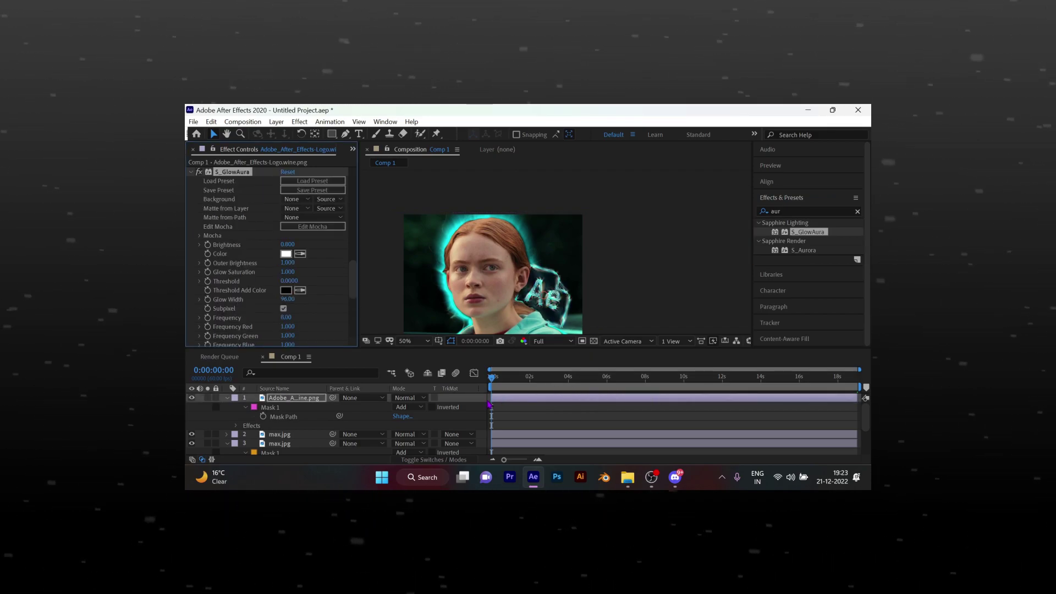
Set the S_GlowAura Brightness to 1.5 and Frequency to 0, and deselect the logo layer
{"action": "left_click", "coordinate": [288, 244]}
{"action": "type", "text": "1.5"}
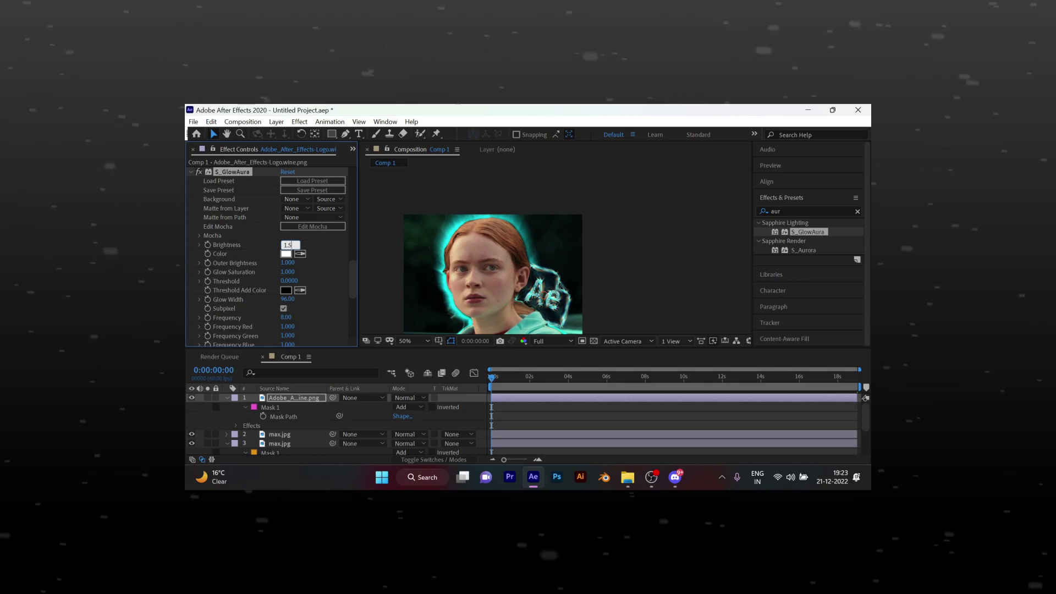
{"action": "key", "text": "Return"}
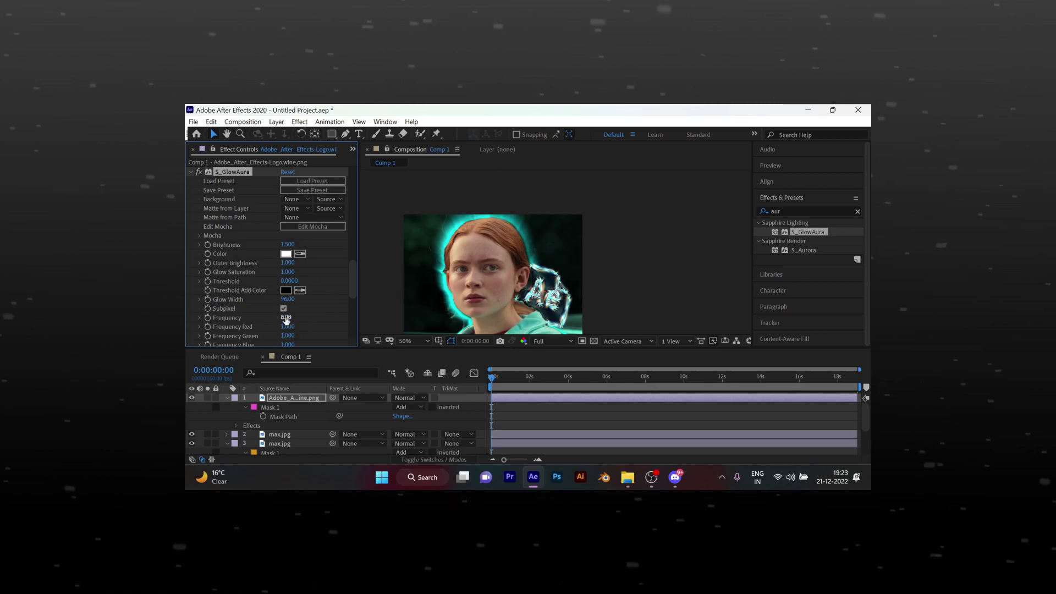
{"action": "left_click_drag", "start_coordinate": [286, 318], "coordinate": [187, 328]}
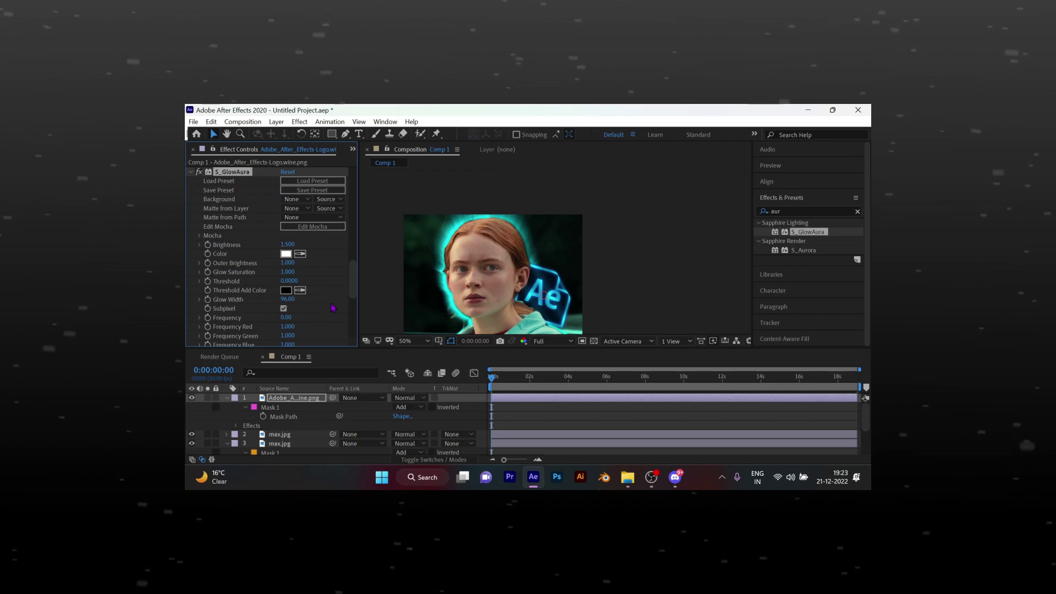
{"action": "scroll", "coordinate": [312, 307], "scroll_direction": "down", "scroll_amount": 7}
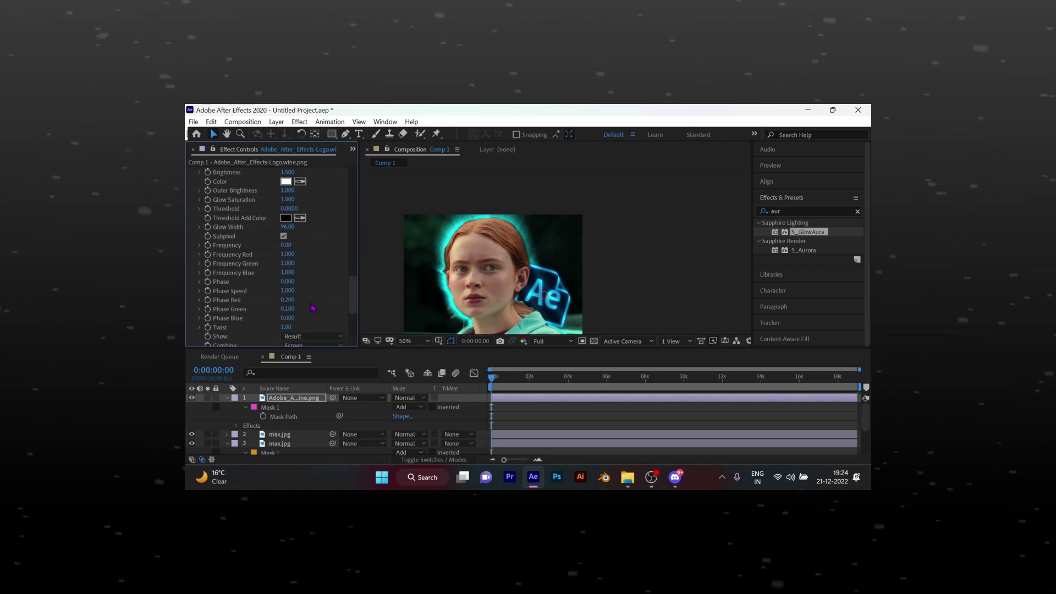
{"action": "scroll", "coordinate": [676, 292], "scroll_direction": "down", "scroll_amount": 2}
{"action": "left_click", "coordinate": [417, 282]}
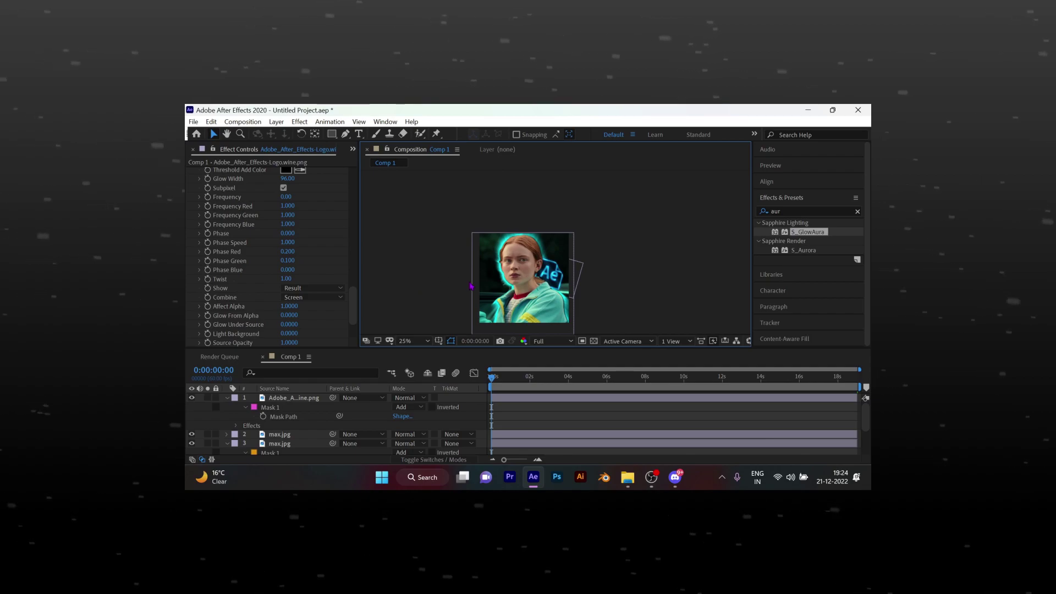
Find the BCC Halftone effect and apply it to the bottom max.jpg layer
{"action": "left_click_drag", "start_coordinate": [786, 211], "coordinate": [738, 215]}
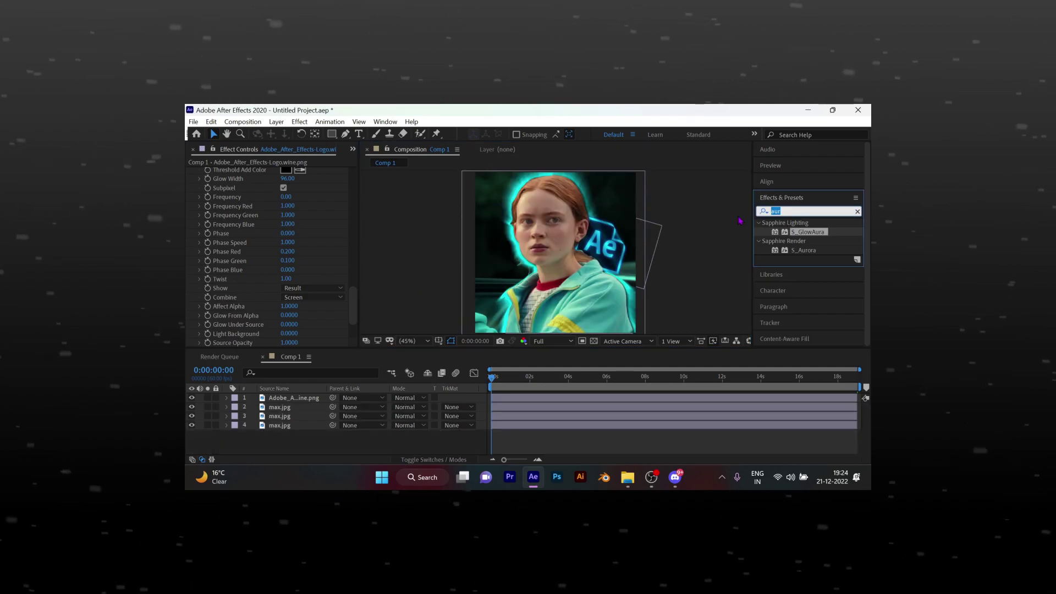
{"action": "type", "text": "bcc"}
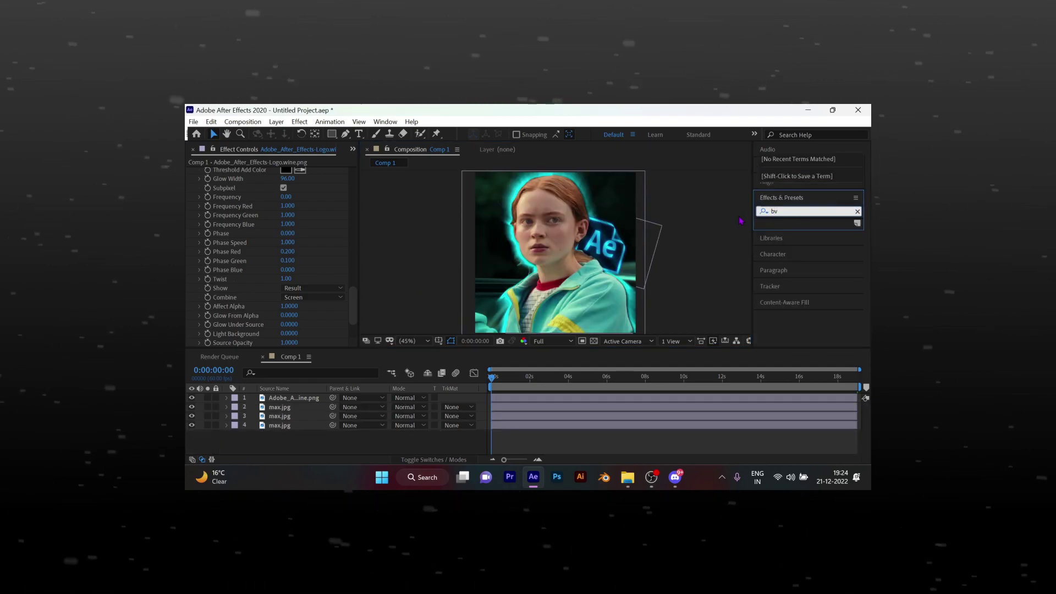
{"action": "type", "text": " half"}
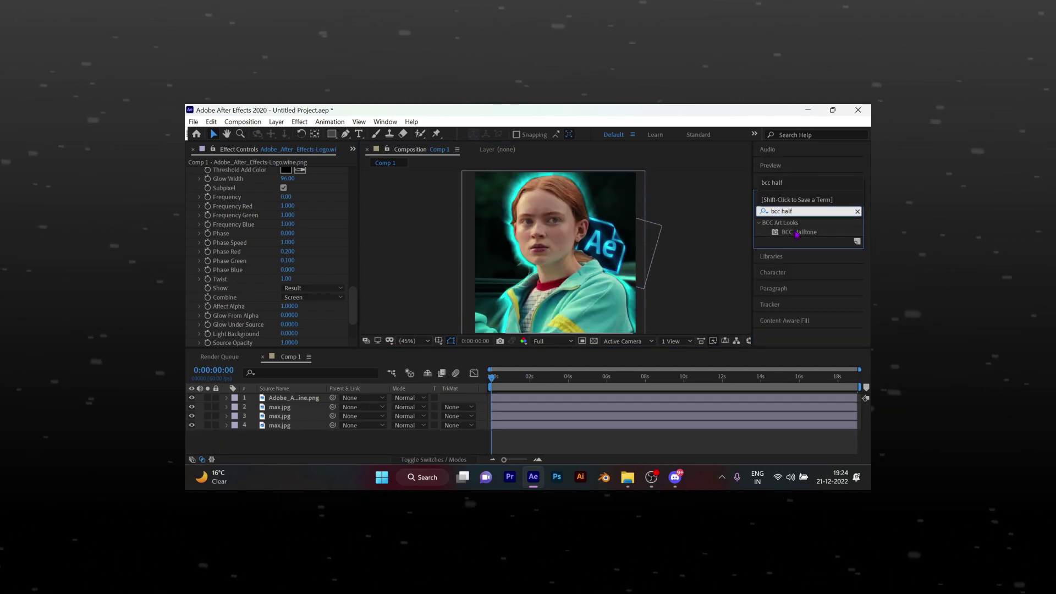
{"action": "left_click_drag", "start_coordinate": [797, 233], "coordinate": [579, 428]}
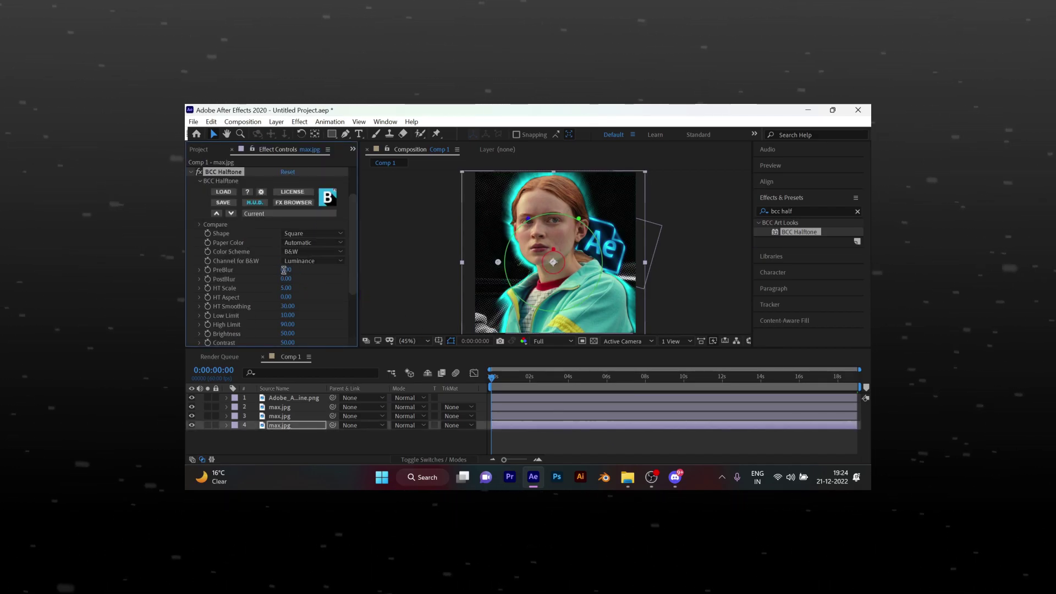
Set the BCC Halftone PreBlur to 10, HT Scale to 7 and Color Scheme to RGB, and deselect the layer
{"action": "key", "text": "Return"}
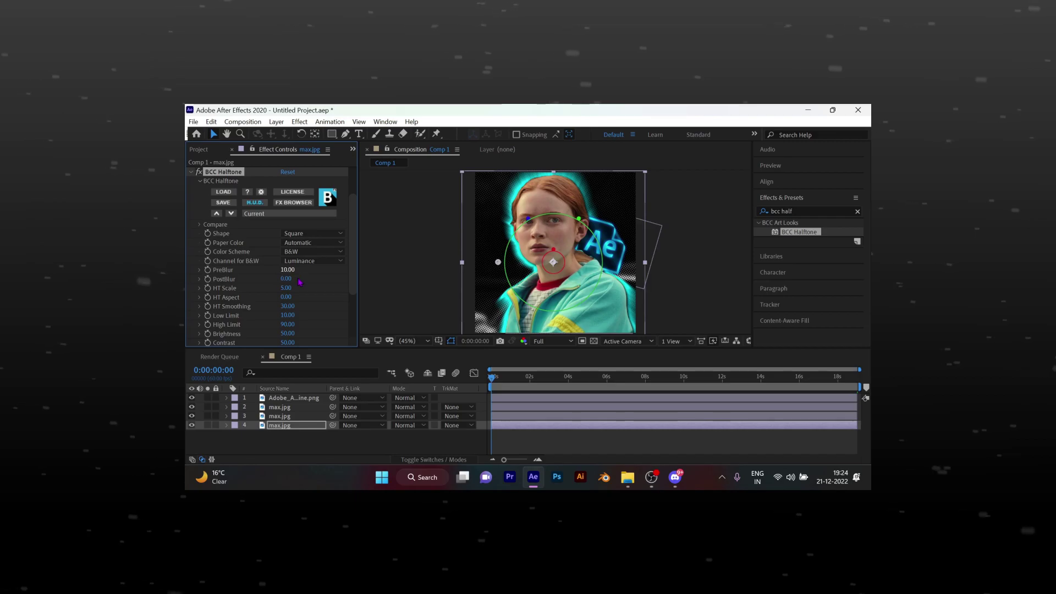
{"action": "type", "text": "7"}
{"action": "key", "text": "Return"}
{"action": "left_click", "coordinate": [313, 252]}
{"action": "left_click", "coordinate": [305, 269]}
{"action": "left_click", "coordinate": [696, 254]}
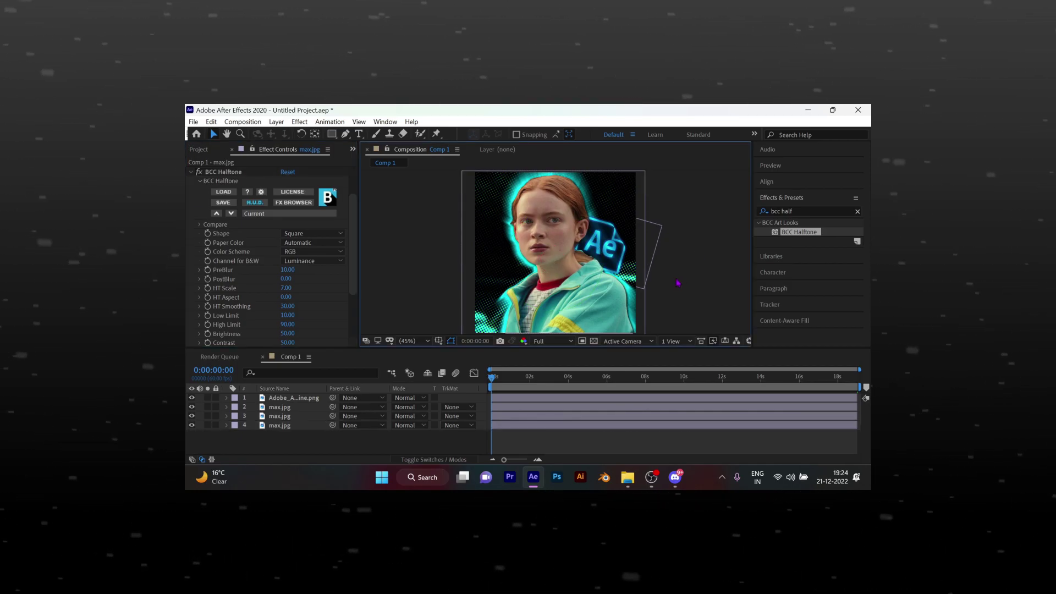
Add a new adjustment layer and move it down the stack to just above the bottom max.jpg layer
{"action": "left_click", "coordinate": [792, 212]}
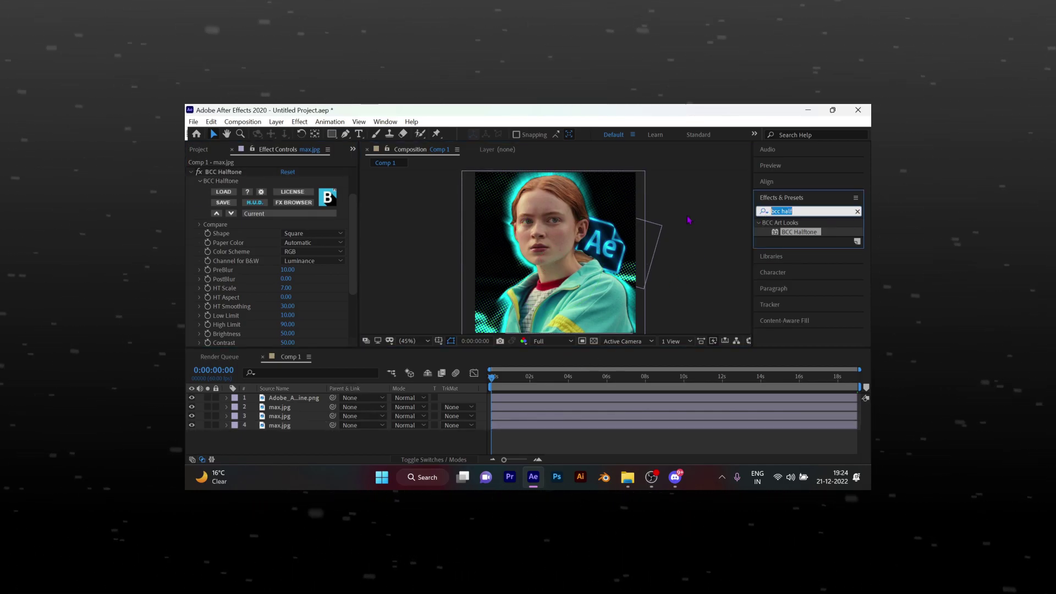
{"action": "left_click", "coordinate": [277, 122]}
{"action": "left_click", "coordinate": [556, 425]}
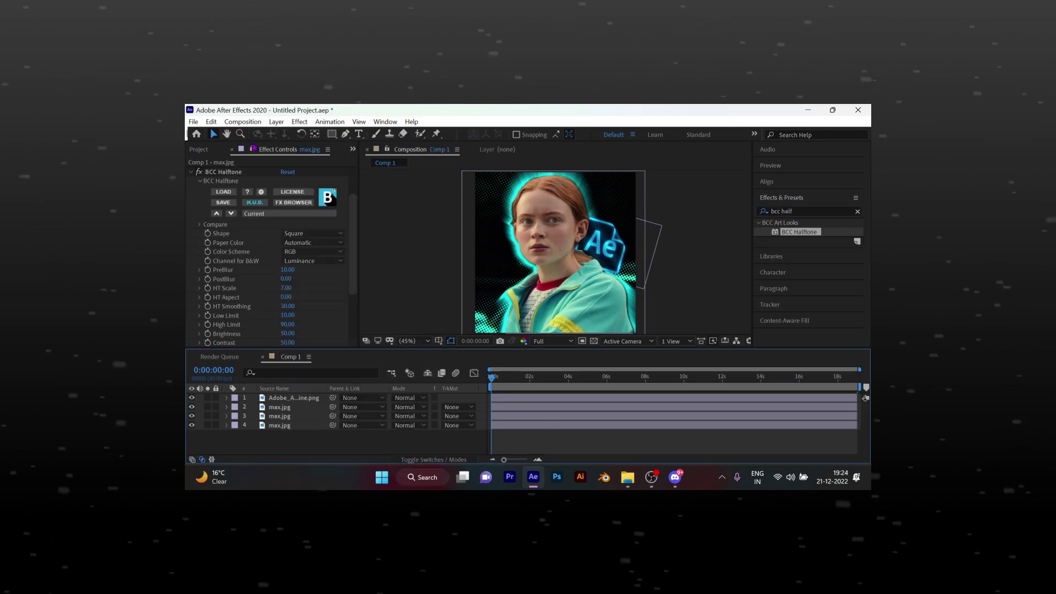
{"action": "left_click", "coordinate": [276, 122]}
{"action": "mouse_move", "coordinate": [330, 134]}
{"action": "left_click", "coordinate": [518, 197]}
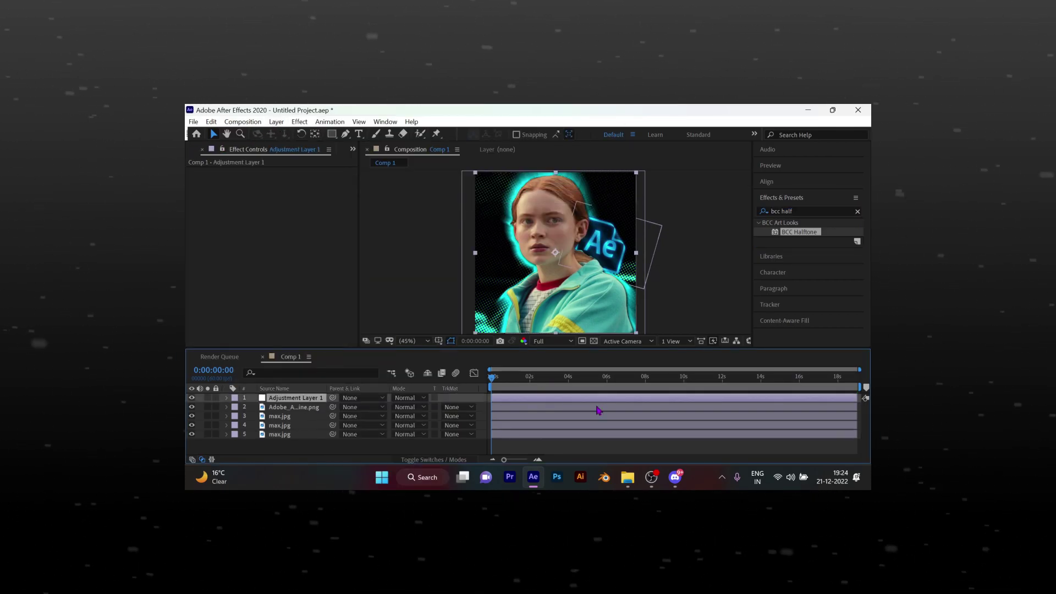
{"action": "key", "text": "ctrl+bracketleft"}
{"action": "key", "text": "ctrl+bracketleft"}
{"action": "key", "text": "ctrl+bracketleft"}
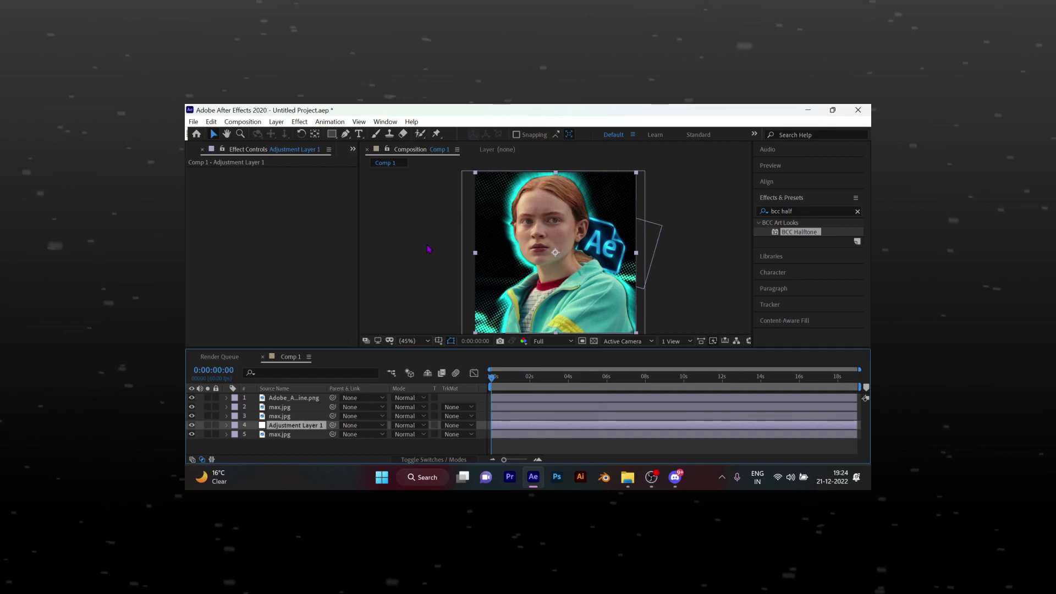
Find the BCC Snow effect and apply it to Adjustment Layer 1
{"action": "key", "text": "ctrl+5"}
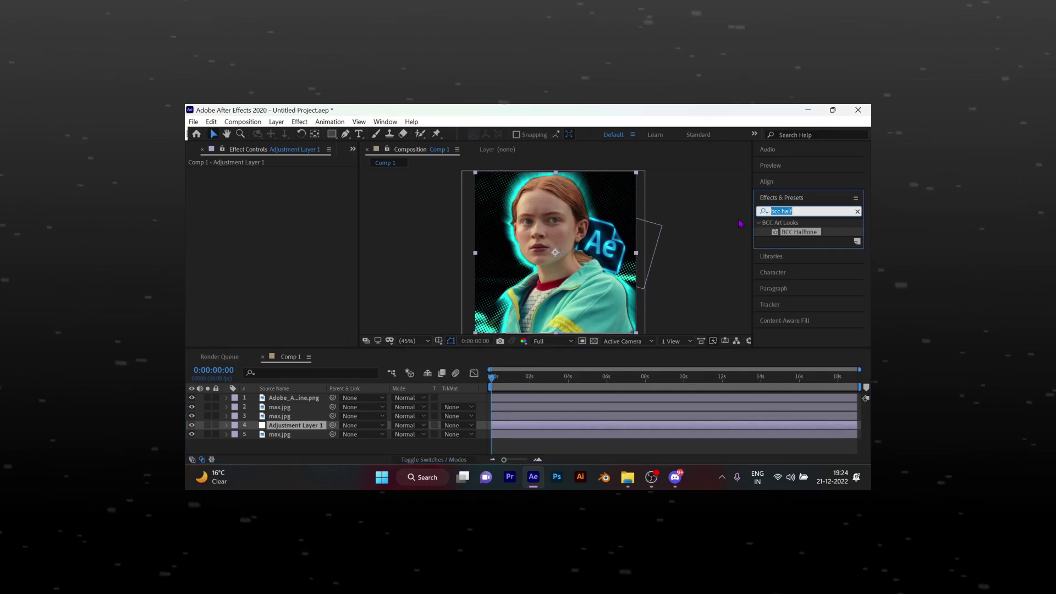
{"action": "type", "text": "bcc sno"}
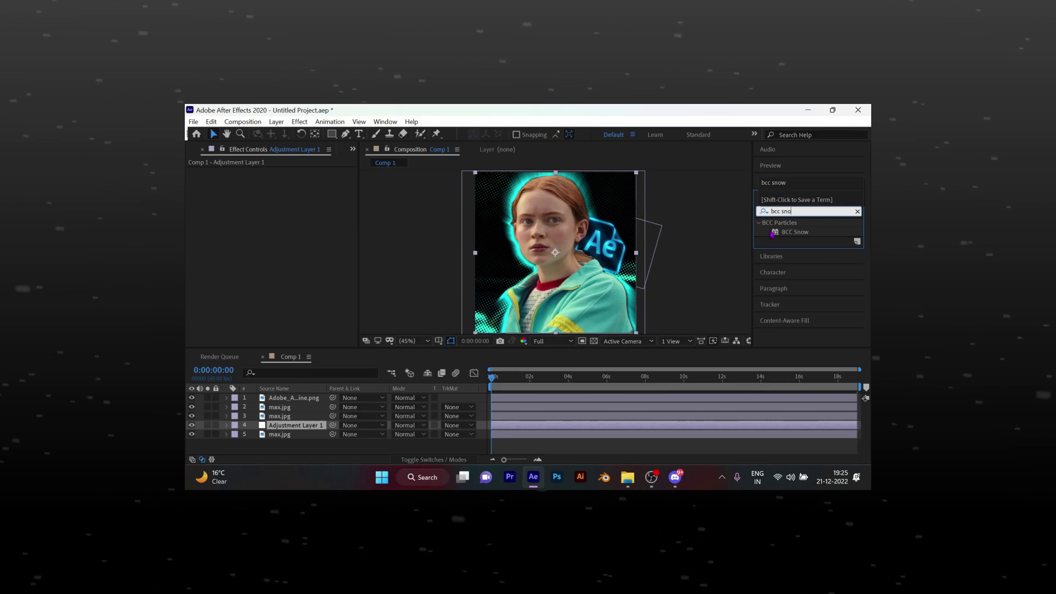
{"action": "left_click_drag", "start_coordinate": [773, 234], "coordinate": [543, 426]}
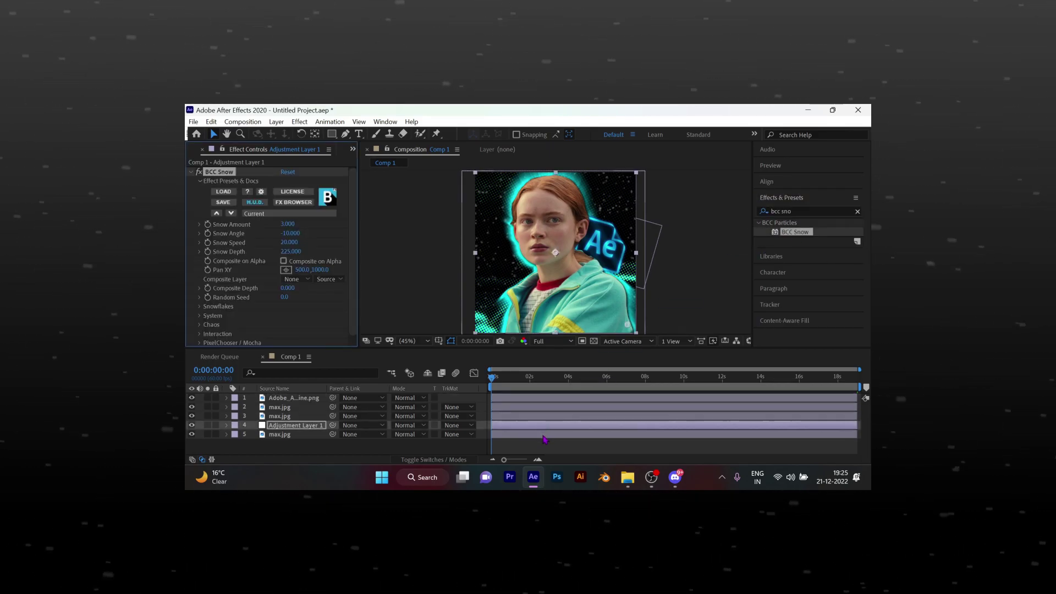
Set the BCC Snow Amount to 2.5 and Snow Angle to -2, and increase the Snow Speed
{"action": "left_click", "coordinate": [289, 225]}
{"action": "type", "text": "2"}
{"action": "key", "text": "Return"}
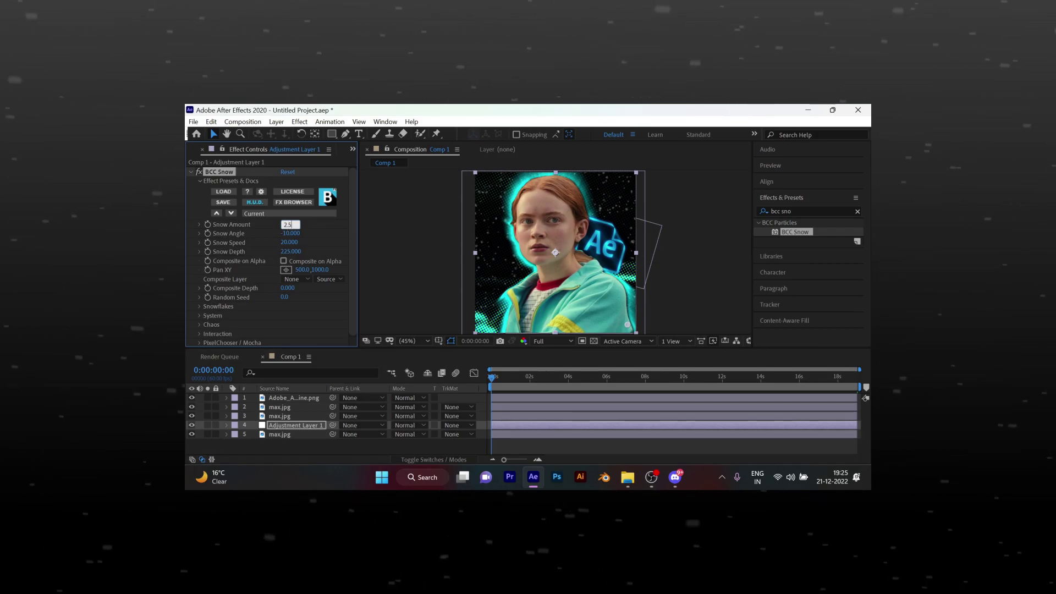
{"action": "left_click", "coordinate": [290, 233]}
{"action": "type", "text": "-2"}
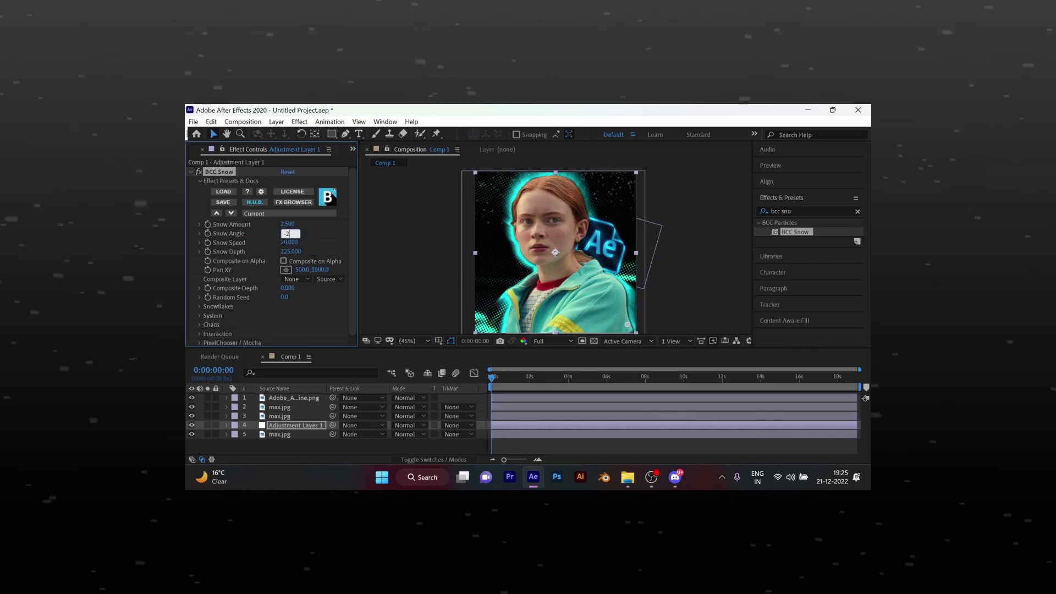
{"action": "key", "text": "Return"}
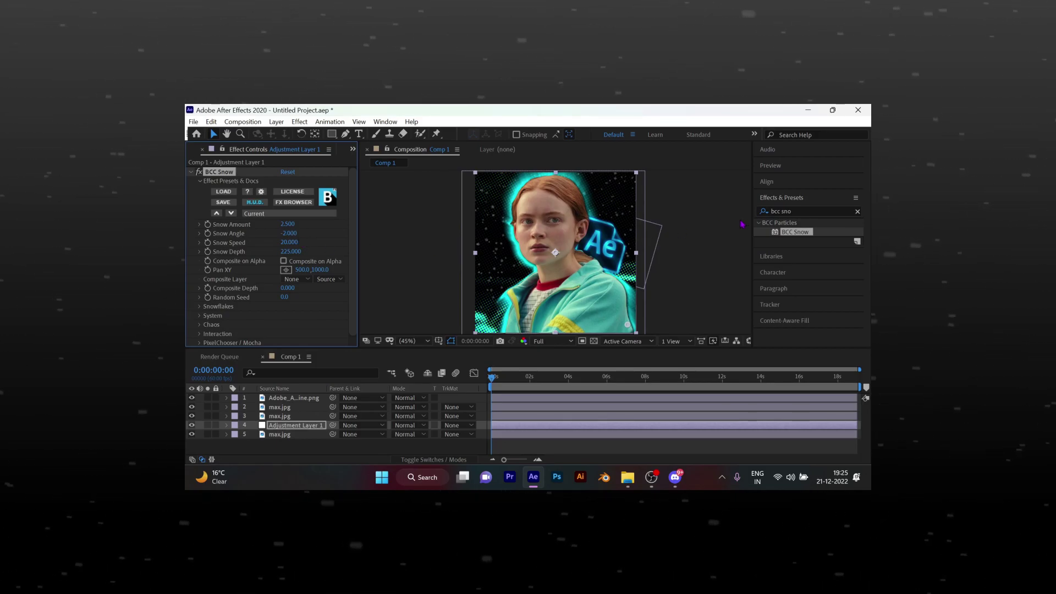
{"action": "left_click_drag", "start_coordinate": [290, 242], "coordinate": [338, 238]}
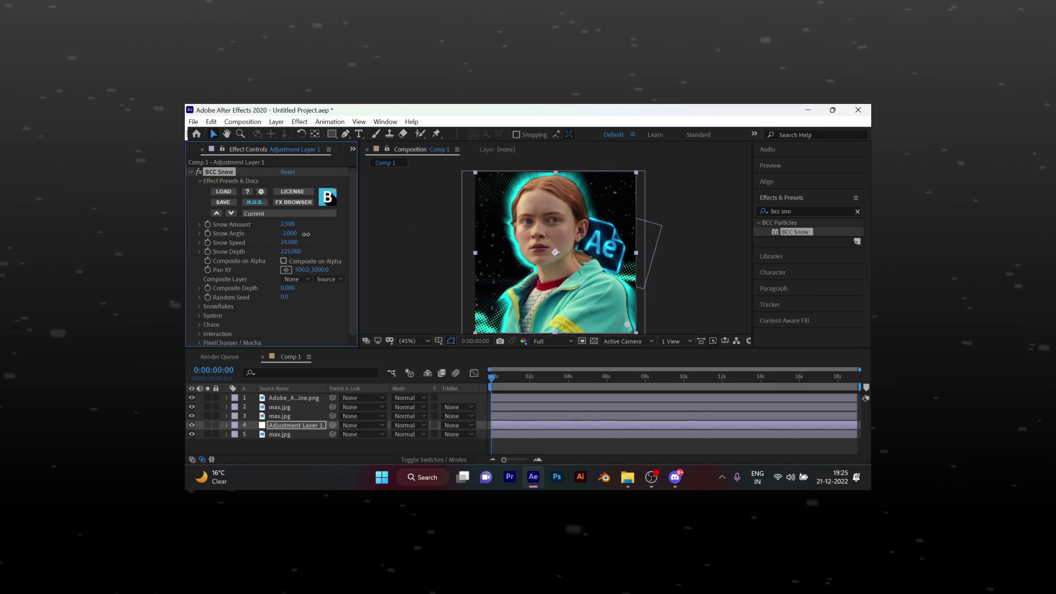
{"action": "left_click_drag", "start_coordinate": [387, 231], "coordinate": [280, 314]}
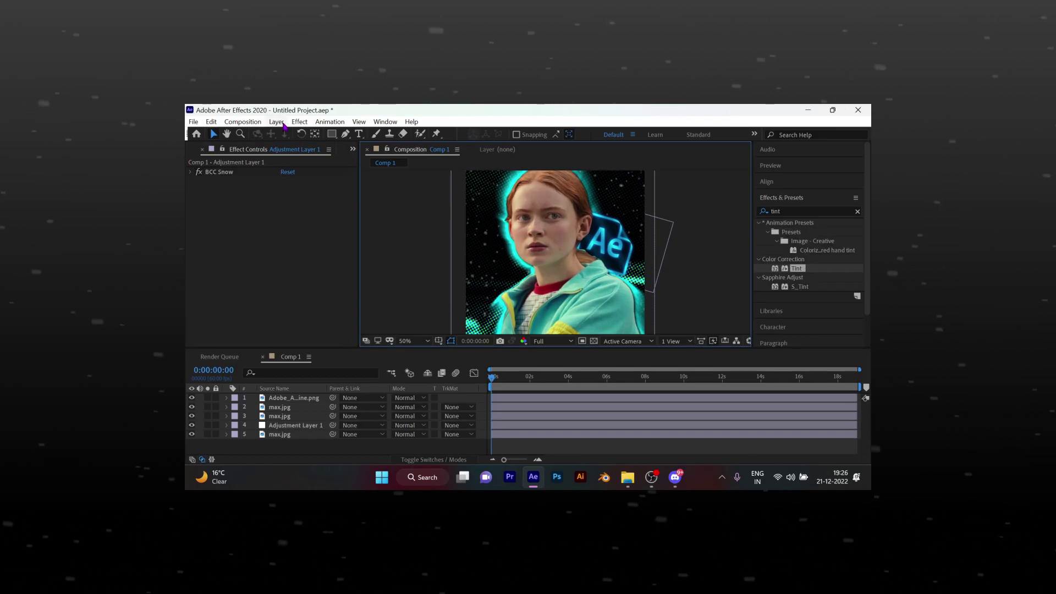
Add a second adjustment layer above all layers and apply the "my cc 2" user preset to it
{"action": "left_click", "coordinate": [276, 121]}
{"action": "mouse_move", "coordinate": [308, 131]}
{"action": "left_click", "coordinate": [504, 198]}
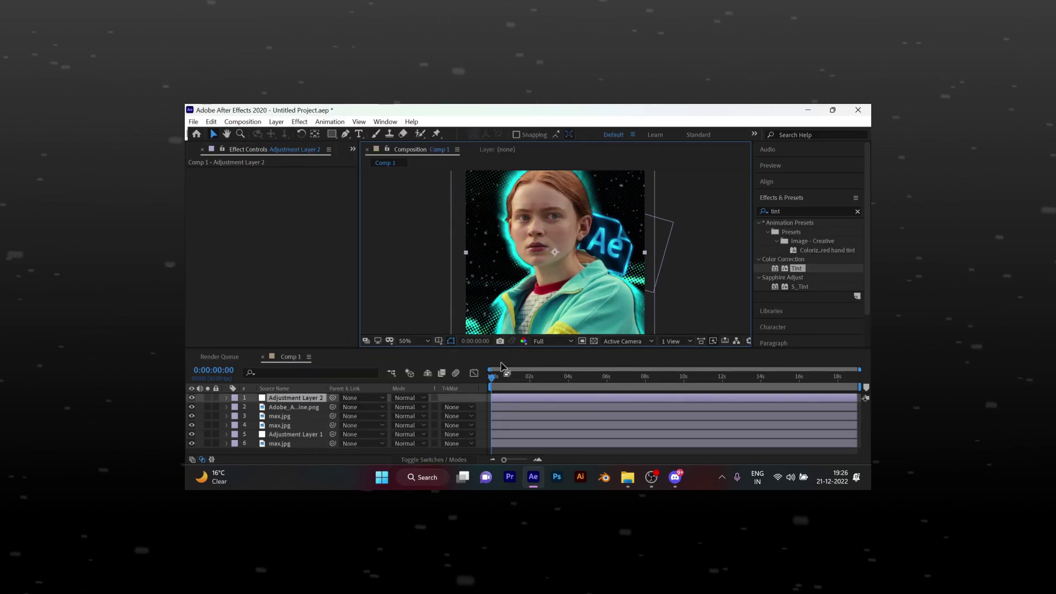
{"action": "left_click", "coordinate": [810, 211]}
{"action": "type", "text": "my cc"}
{"action": "left_click_drag", "start_coordinate": [802, 269], "coordinate": [550, 405]}
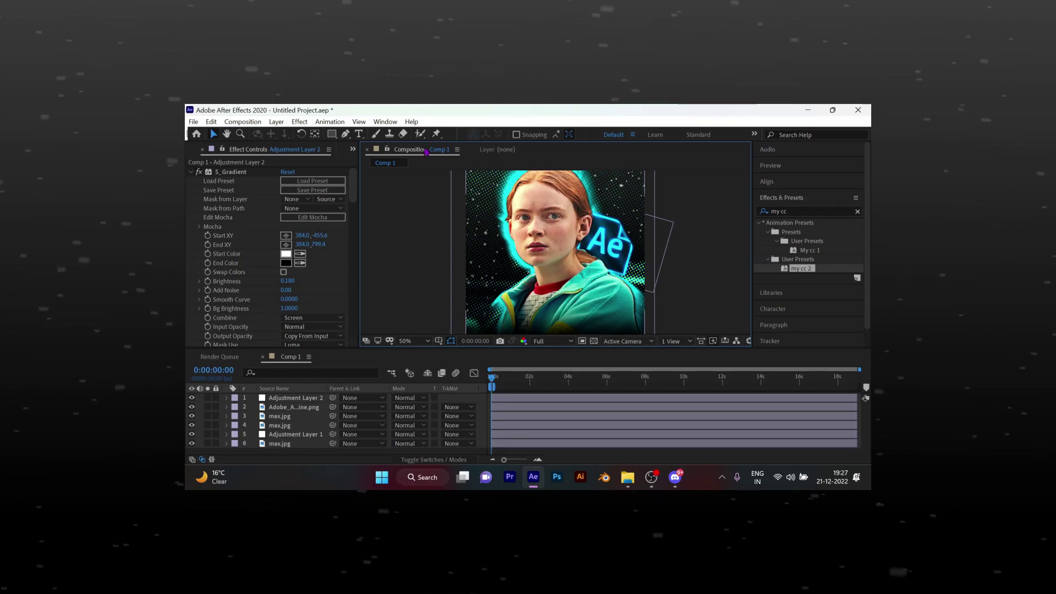
Add Comp 1 to the render queue and set its output format to PNG Sequence
{"action": "left_click_drag", "start_coordinate": [503, 460], "coordinate": [577, 463]}
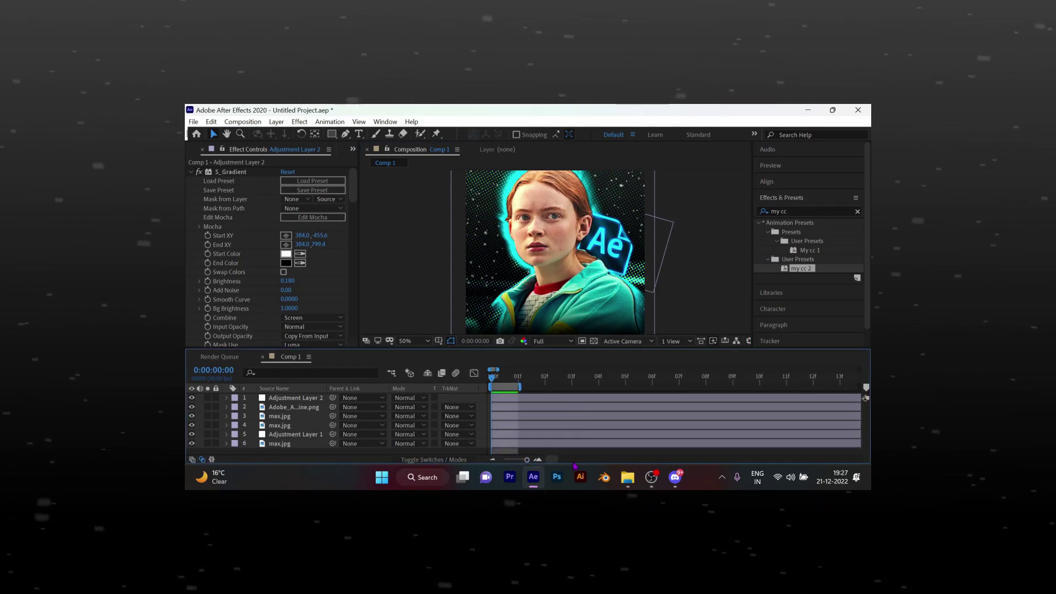
{"action": "key", "text": "ctrl+m"}
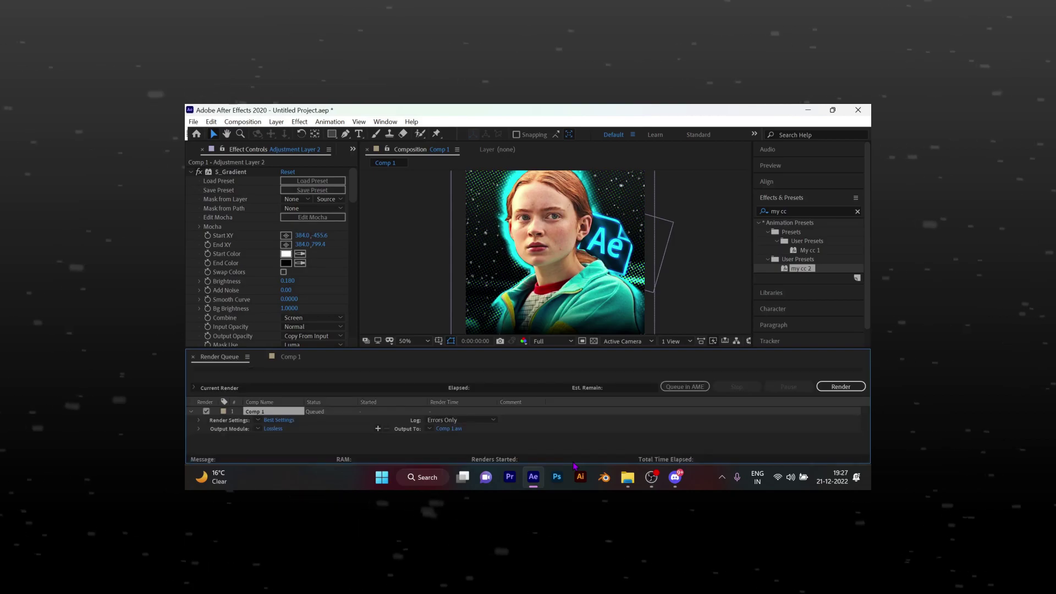
{"action": "left_click", "coordinate": [272, 429]}
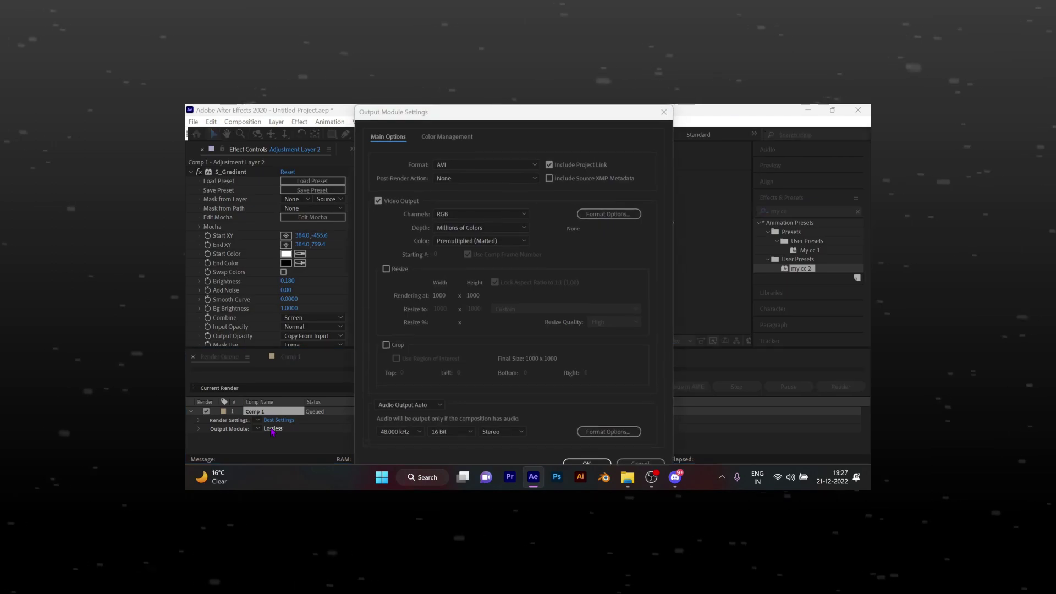
{"action": "left_click", "coordinate": [484, 164]}
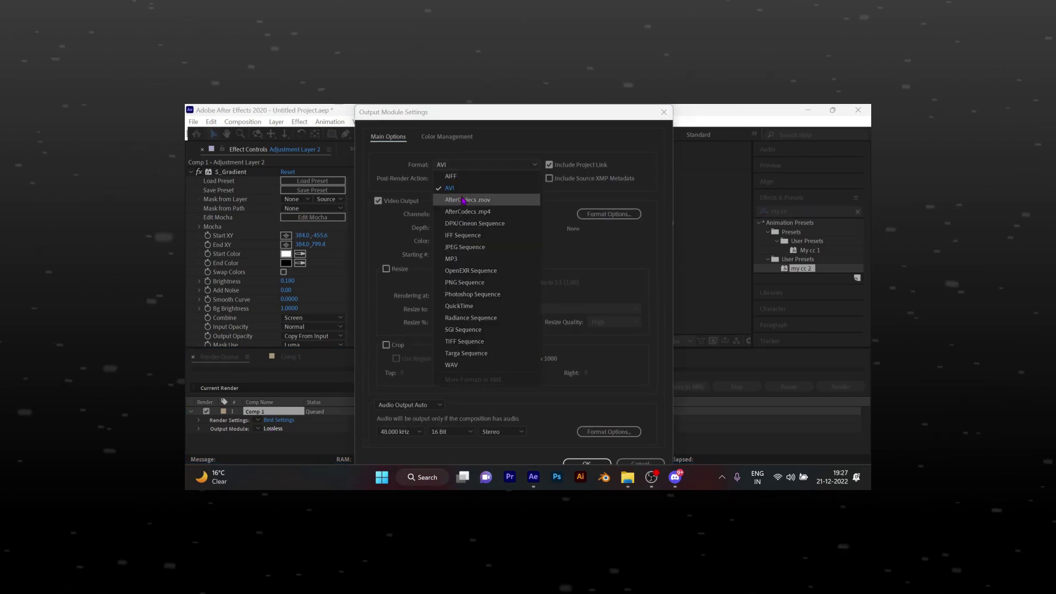
{"action": "left_click", "coordinate": [464, 282]}
{"action": "left_click", "coordinate": [586, 463]}
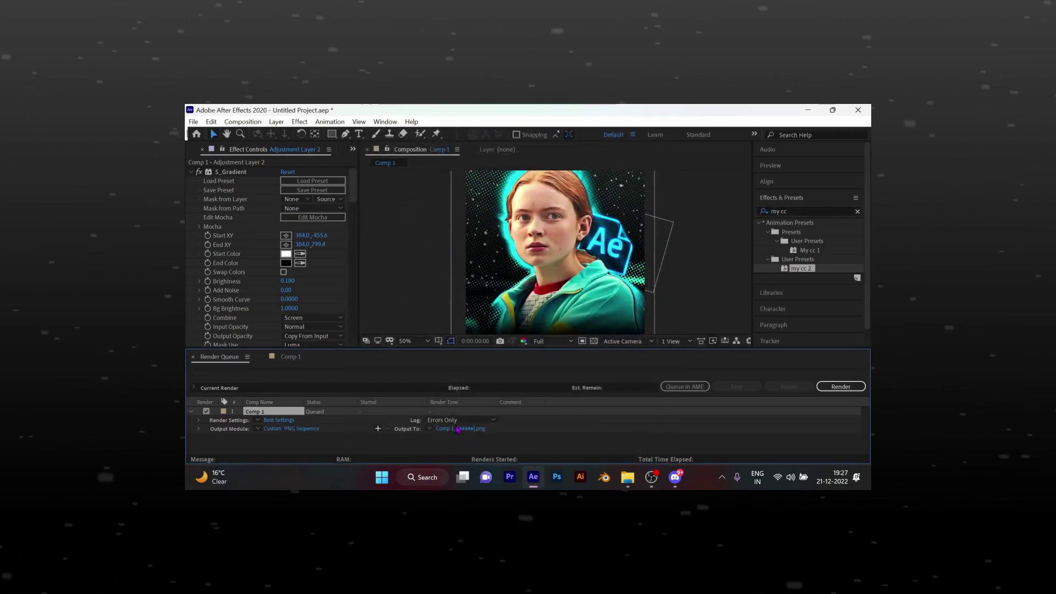
Name the output file pfp in the pfp tutorial folder and render the composition
{"action": "left_click", "coordinate": [456, 433]}
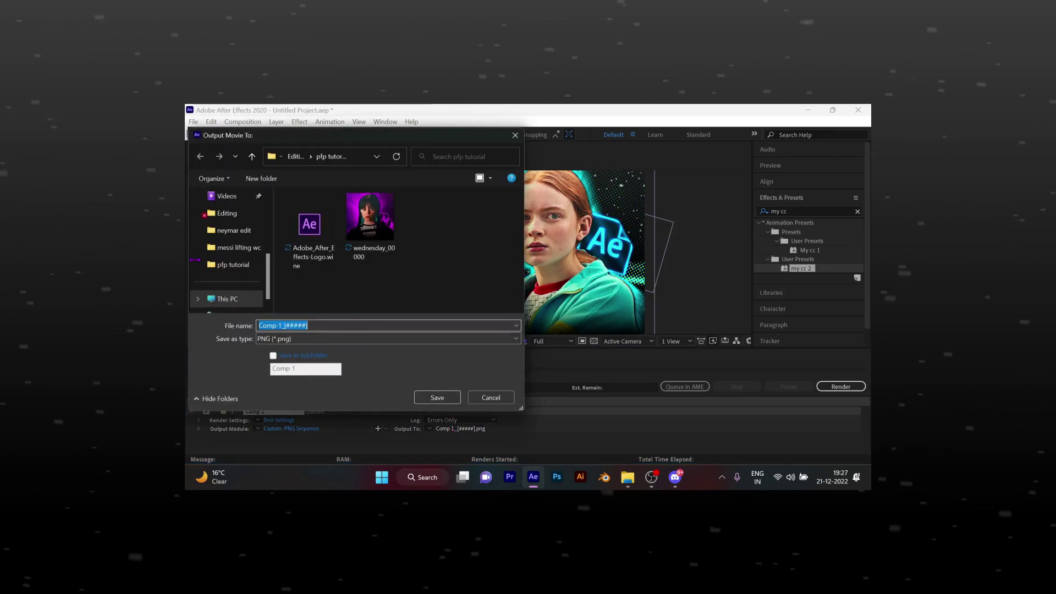
{"action": "type", "text": "pfp"}
{"action": "key", "text": "Return"}
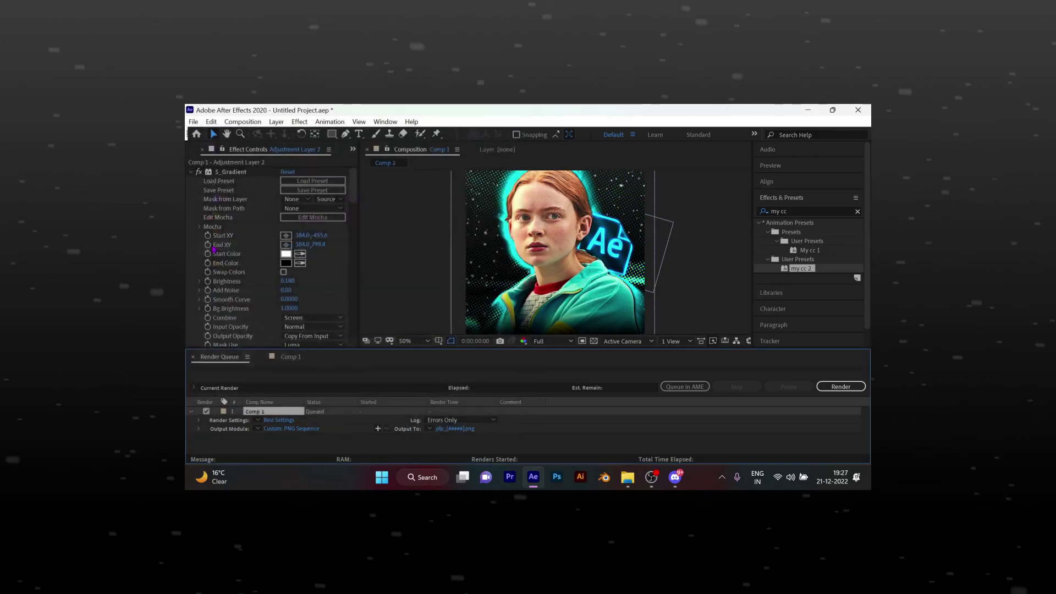
{"action": "left_click", "coordinate": [833, 388]}
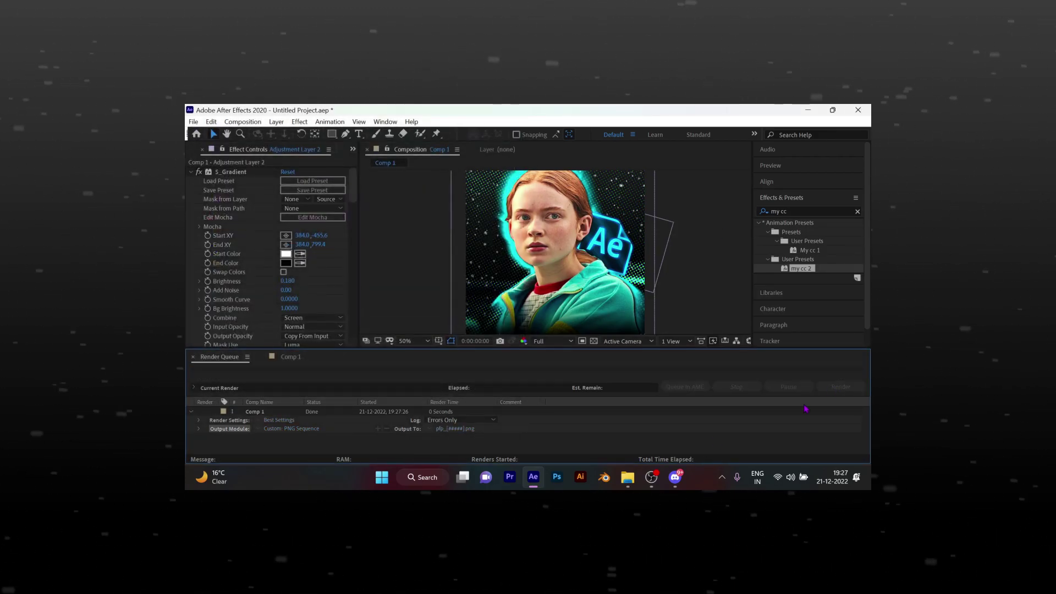